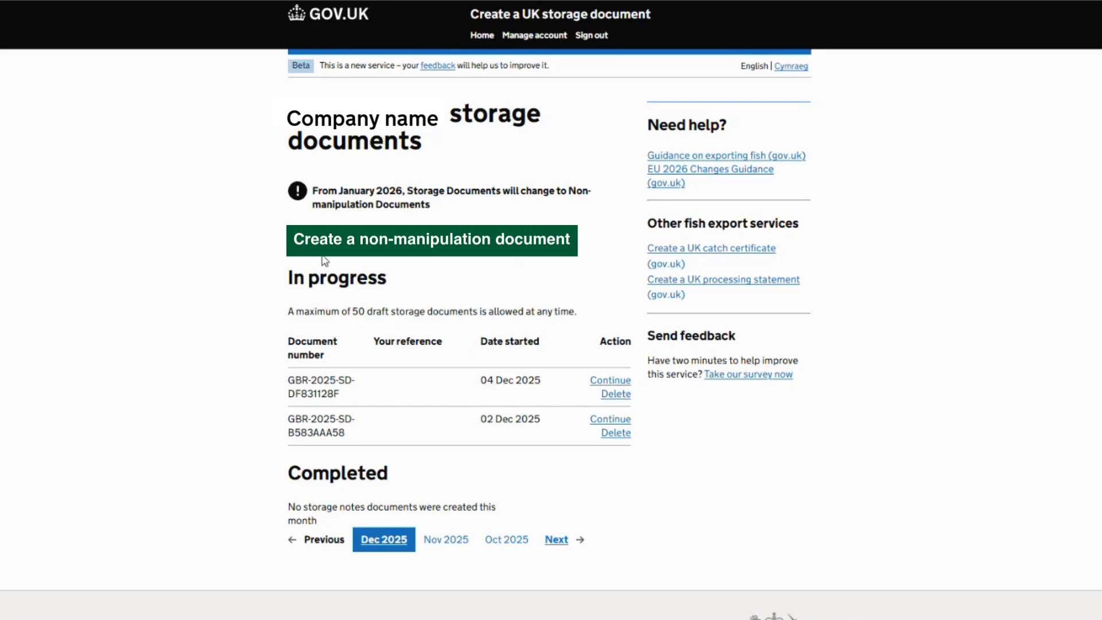
# Create a new non-manipulation document and save its exporter details with the prefilled company name and address.
pyautogui.click(326, 248)
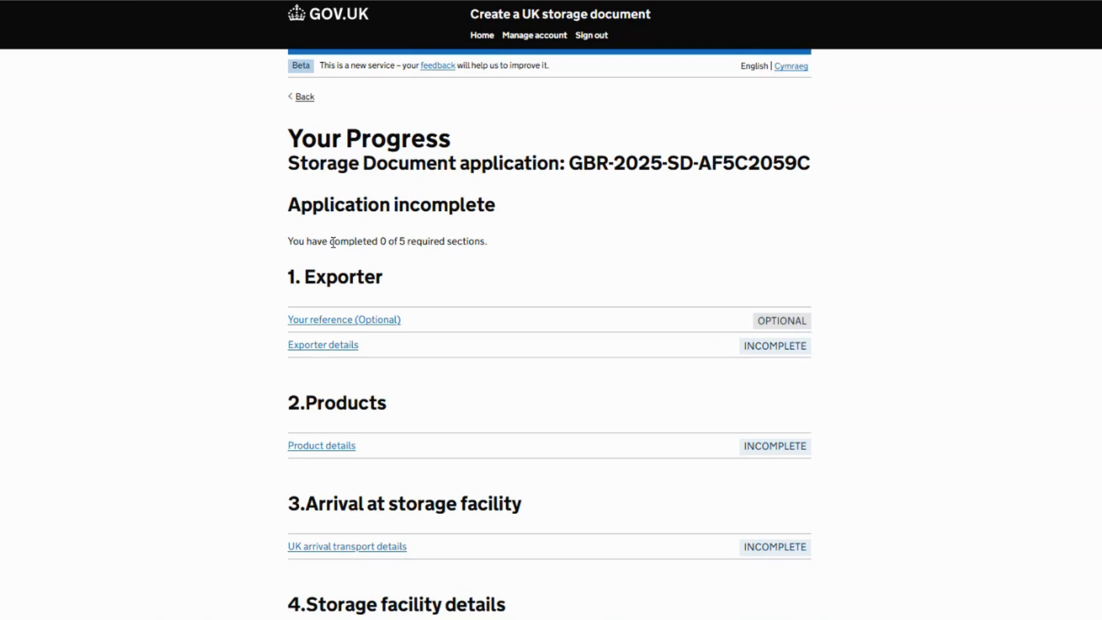
pyautogui.scroll(-1, 333, 242)
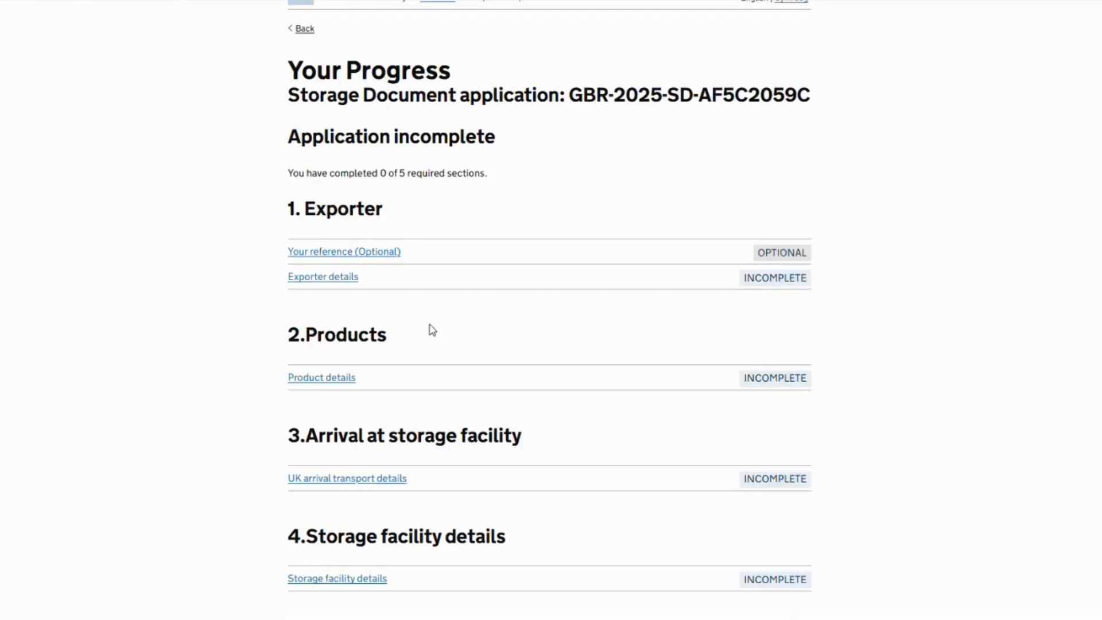
pyautogui.scroll(-1, 432, 330)
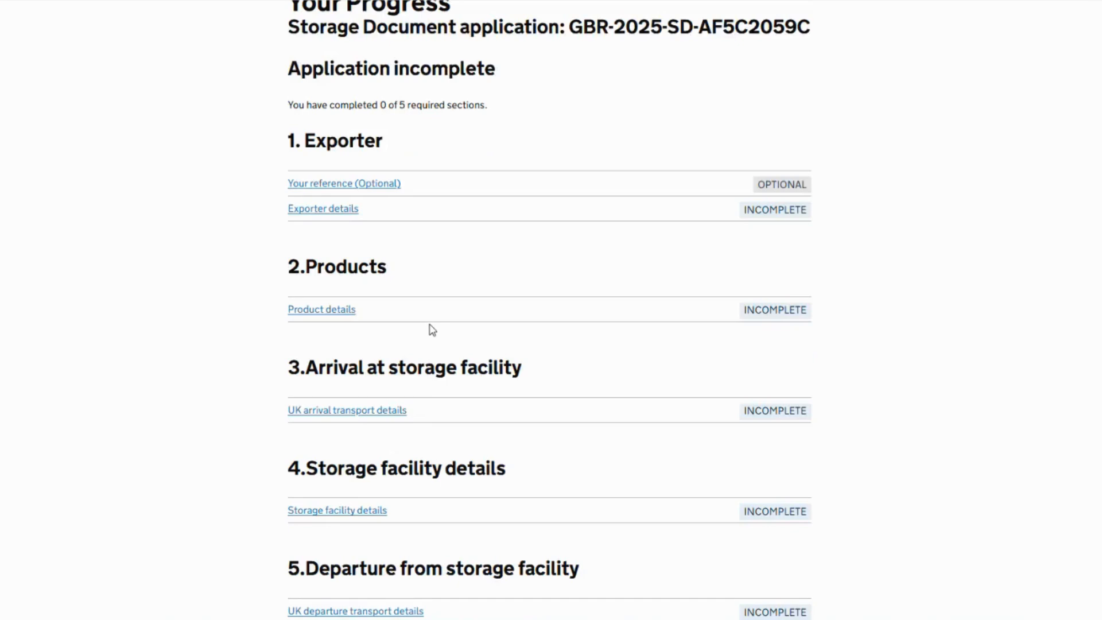
pyautogui.click(323, 213)
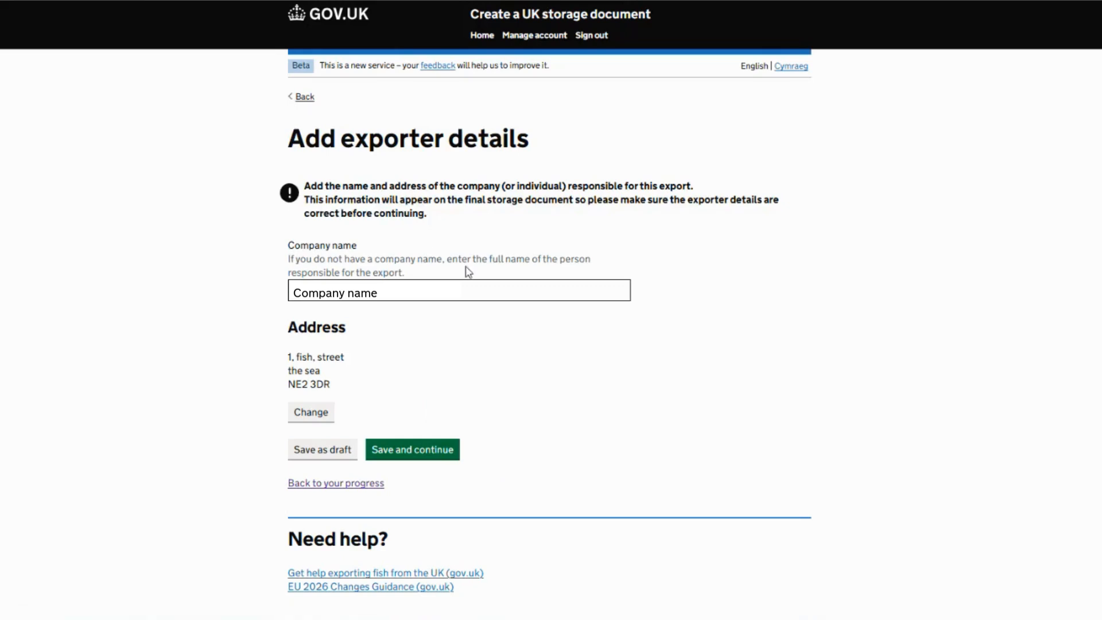
pyautogui.click(432, 458)
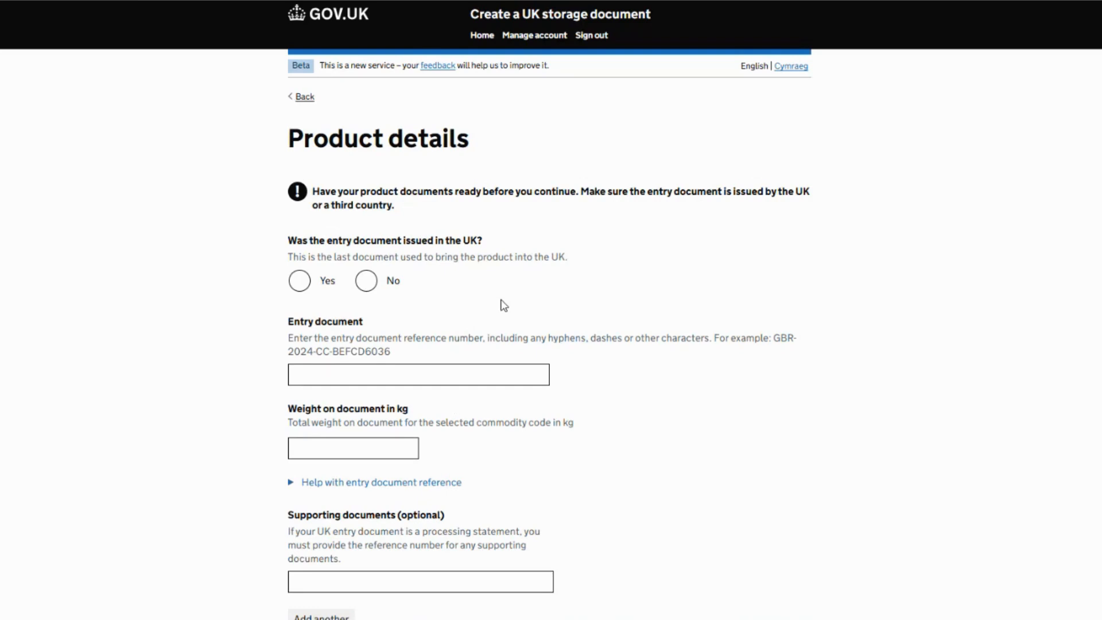
# Mark the entry document as not issued in the UK and set its issuing country to France.
pyautogui.scroll(-1, 469, 261)
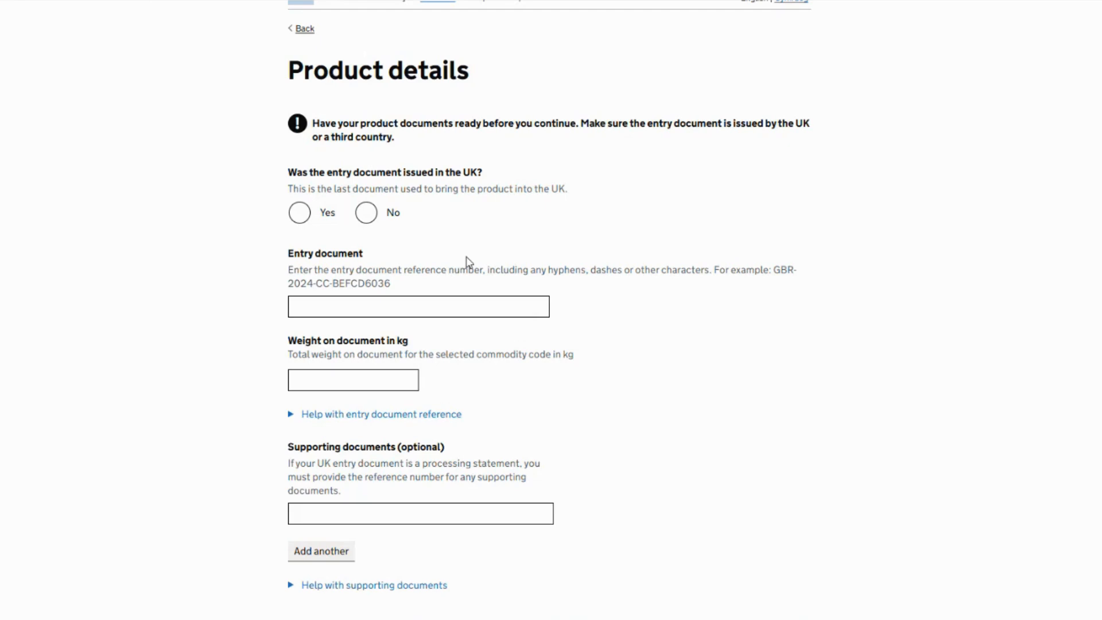
pyautogui.click(374, 217)
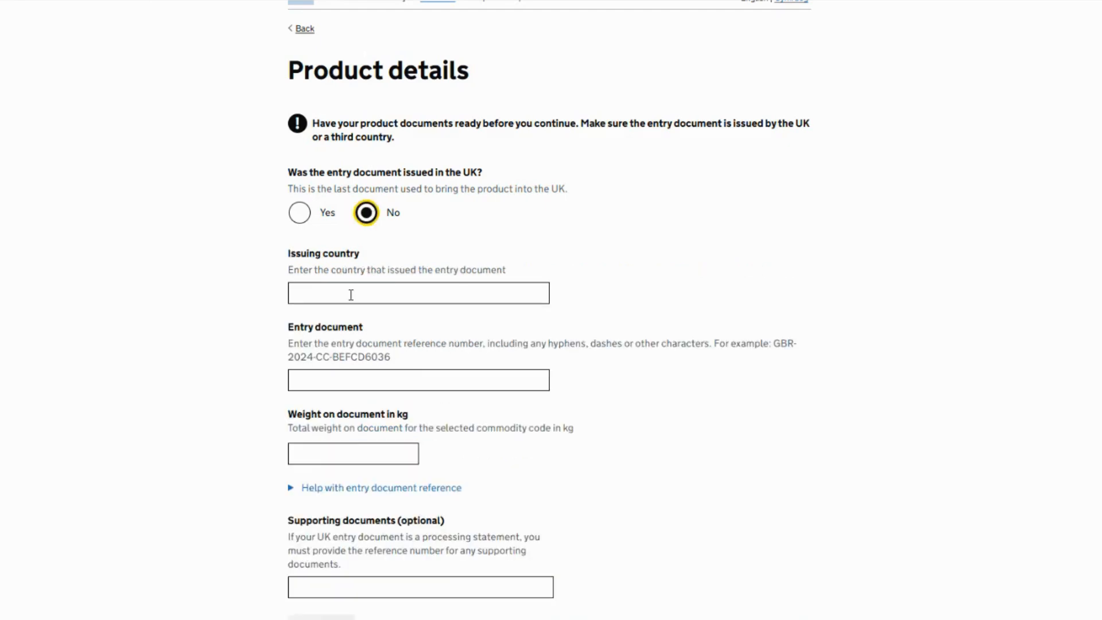
pyautogui.click(351, 295)
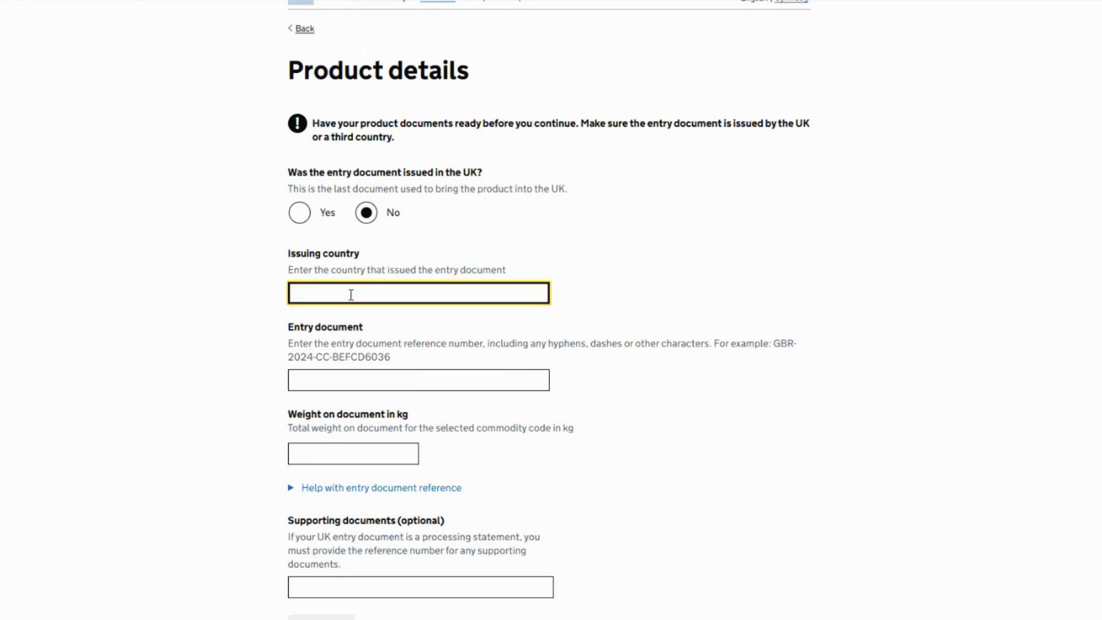
pyautogui.write('Fran')
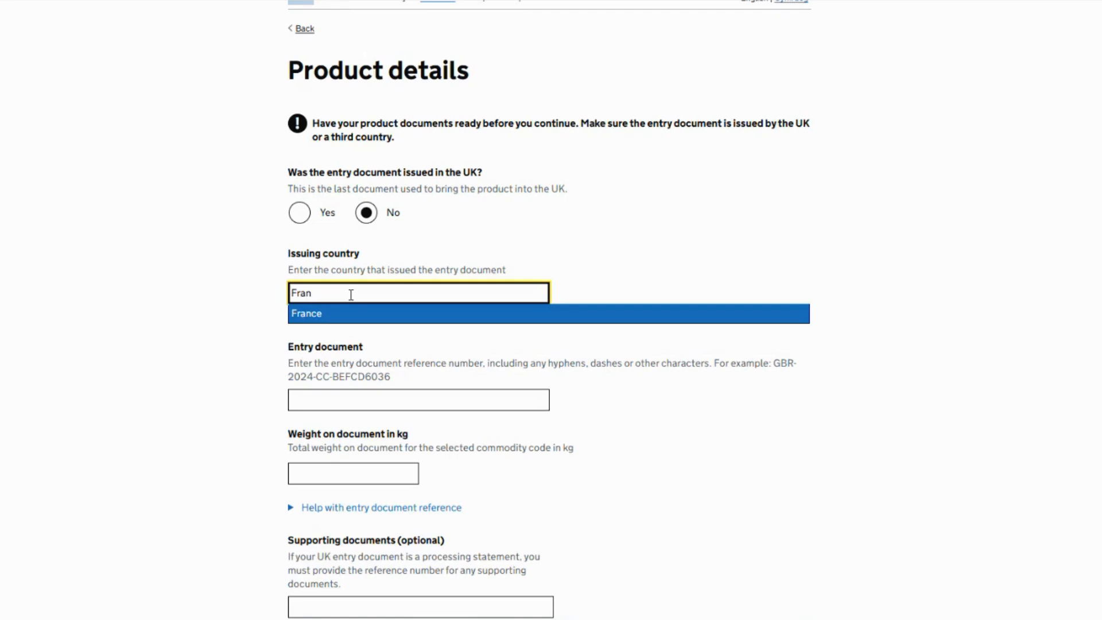
pyautogui.click(342, 314)
# Enter the entry document reference EXAMPLE-CC-12345 and a weight on document of 1000 kg, leaving supporting documents empty.
pyautogui.click(344, 380)
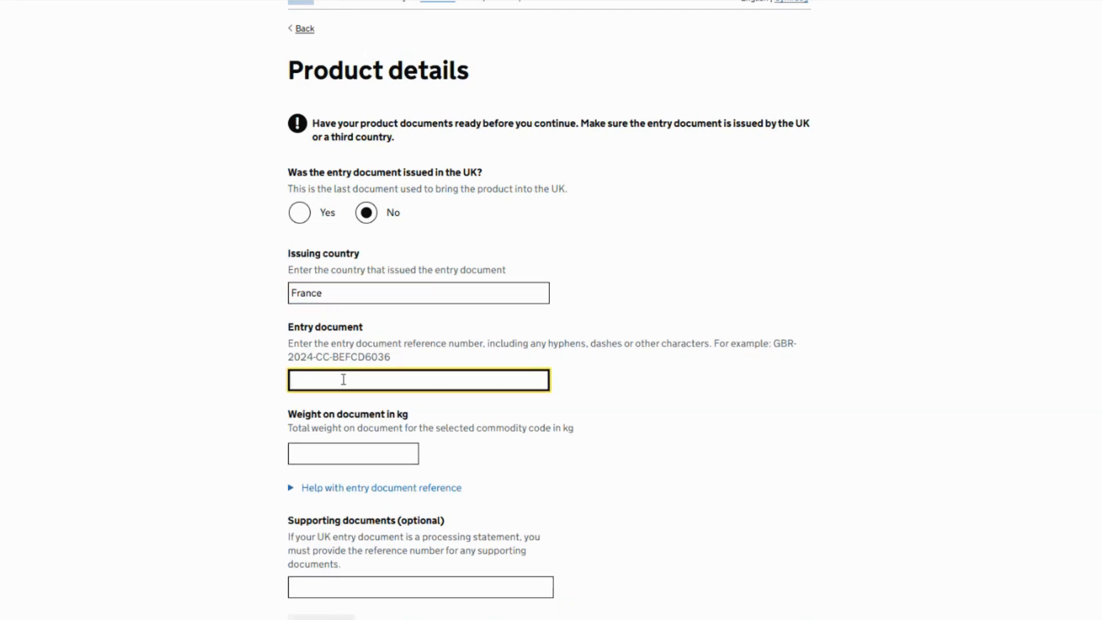
pyautogui.write('EXAMPLE-CC-12345')
pyautogui.scroll(-1, 338, 347)
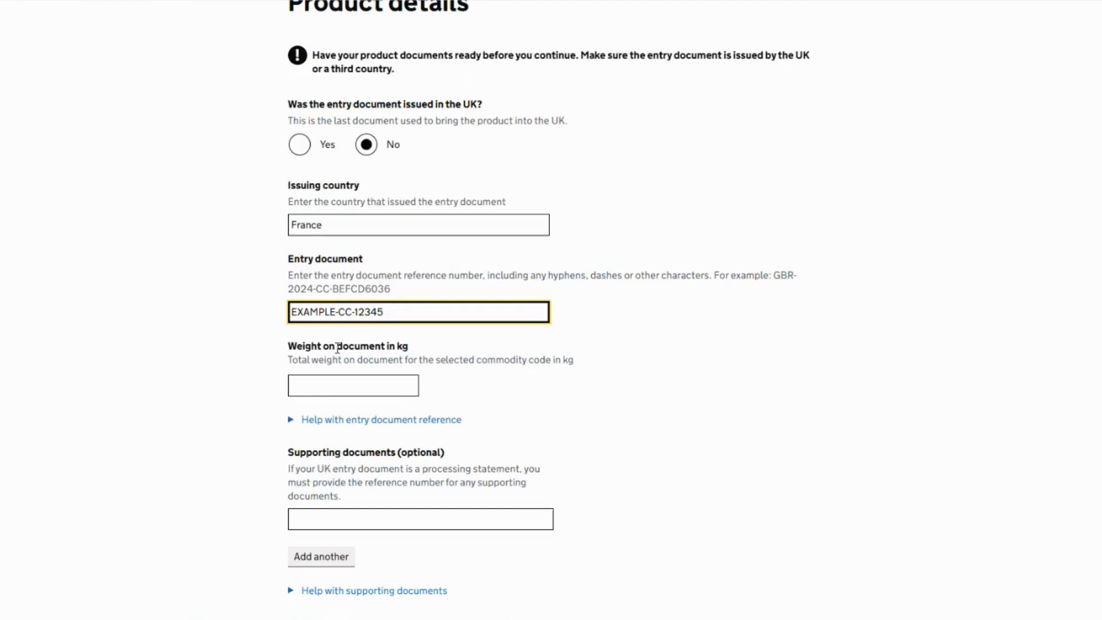
pyautogui.click(339, 390)
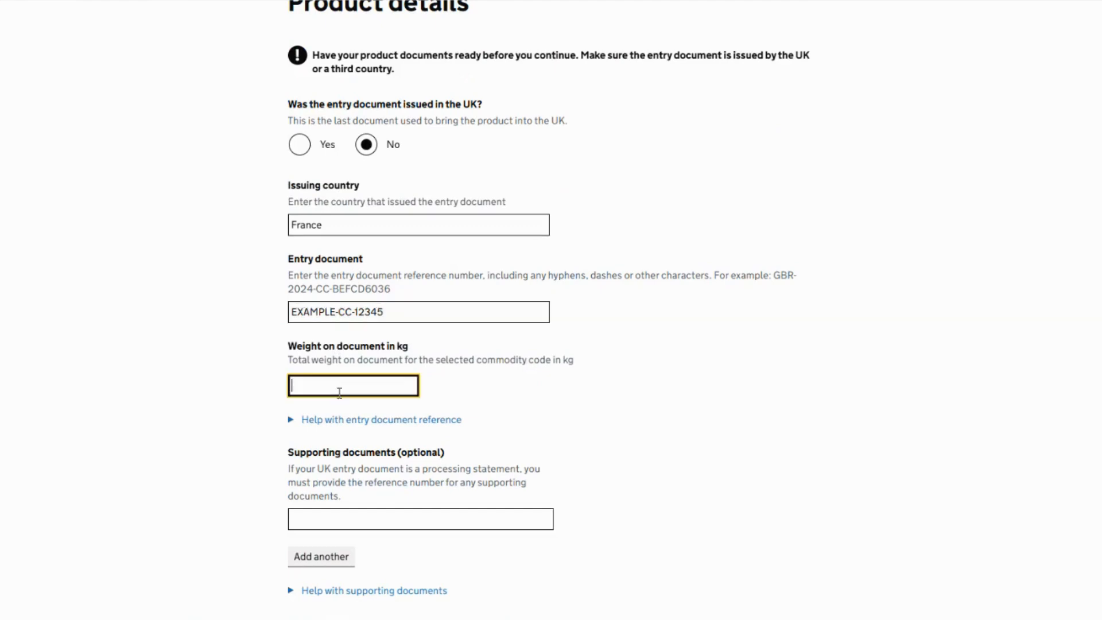
pyautogui.write('1000')
pyautogui.scroll(-2, 494, 371)
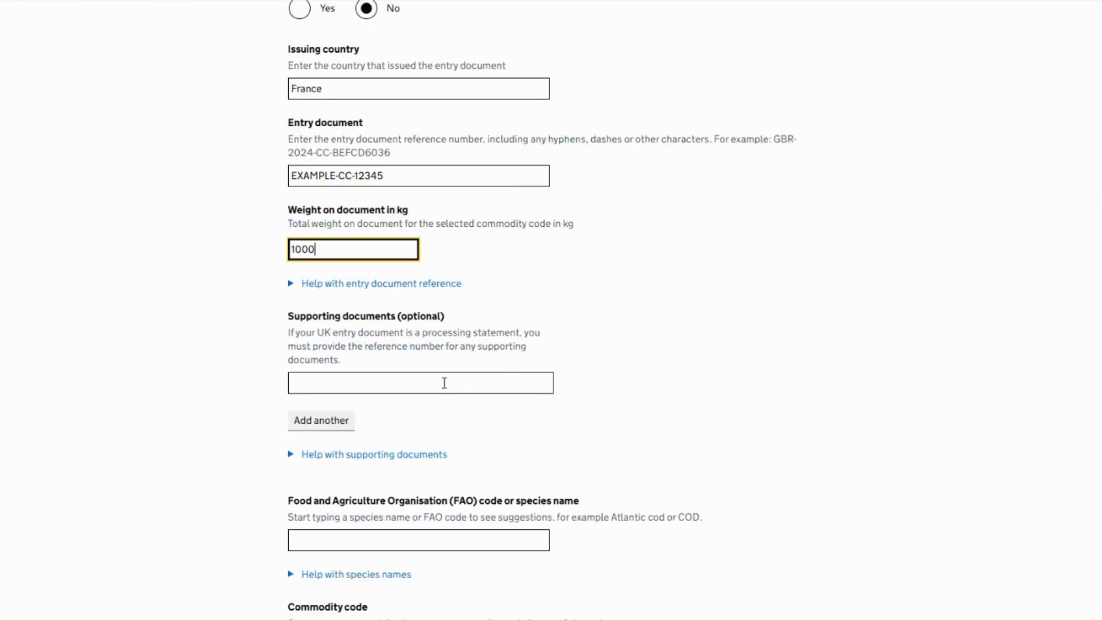
pyautogui.click(444, 383)
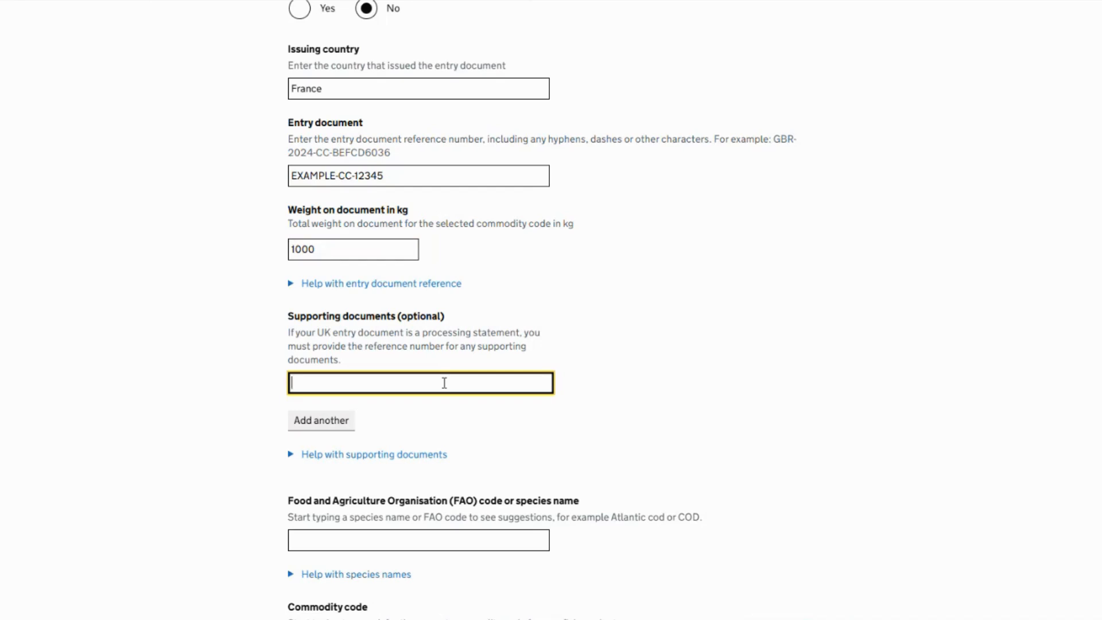
# Set the product's species to Atlantic cod (COD).
pyautogui.scroll(-3, 444, 383)
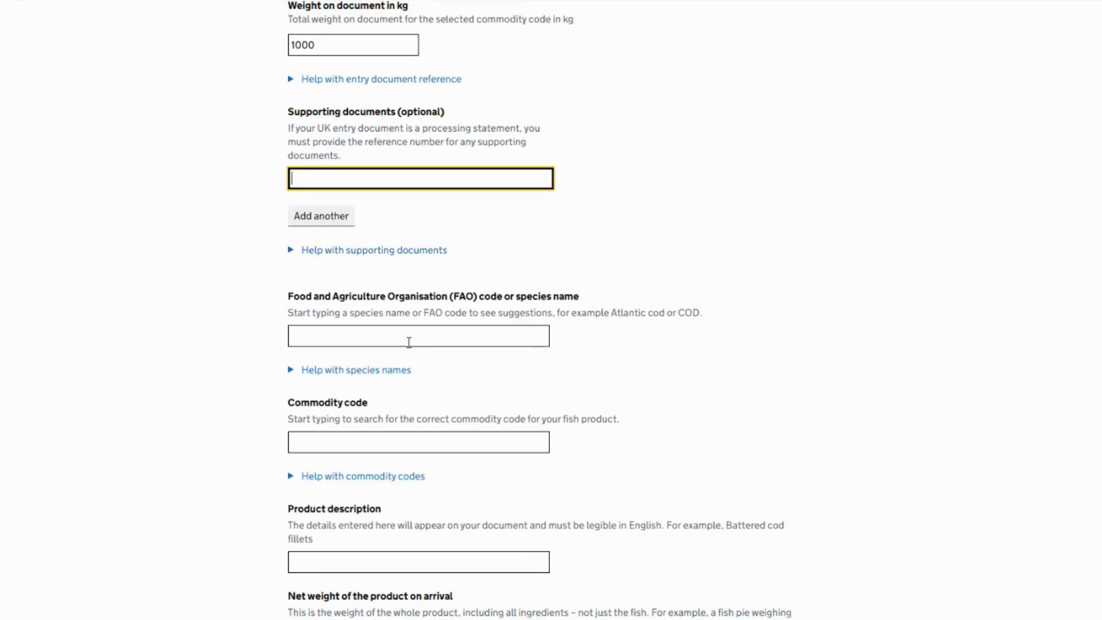
pyautogui.click(408, 342)
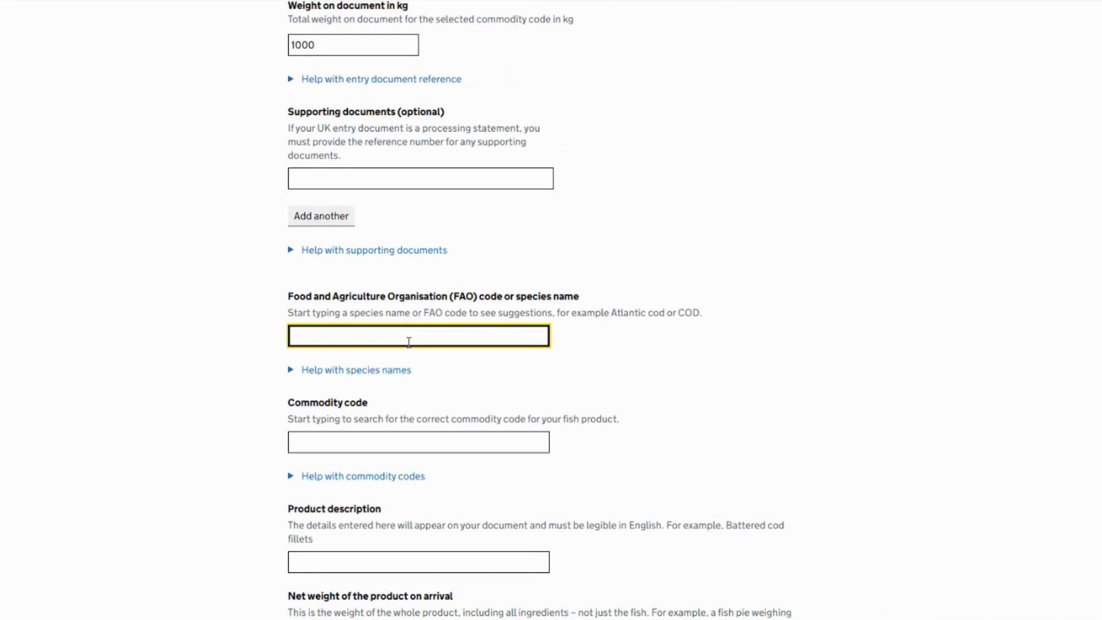
pyautogui.write('Cod')
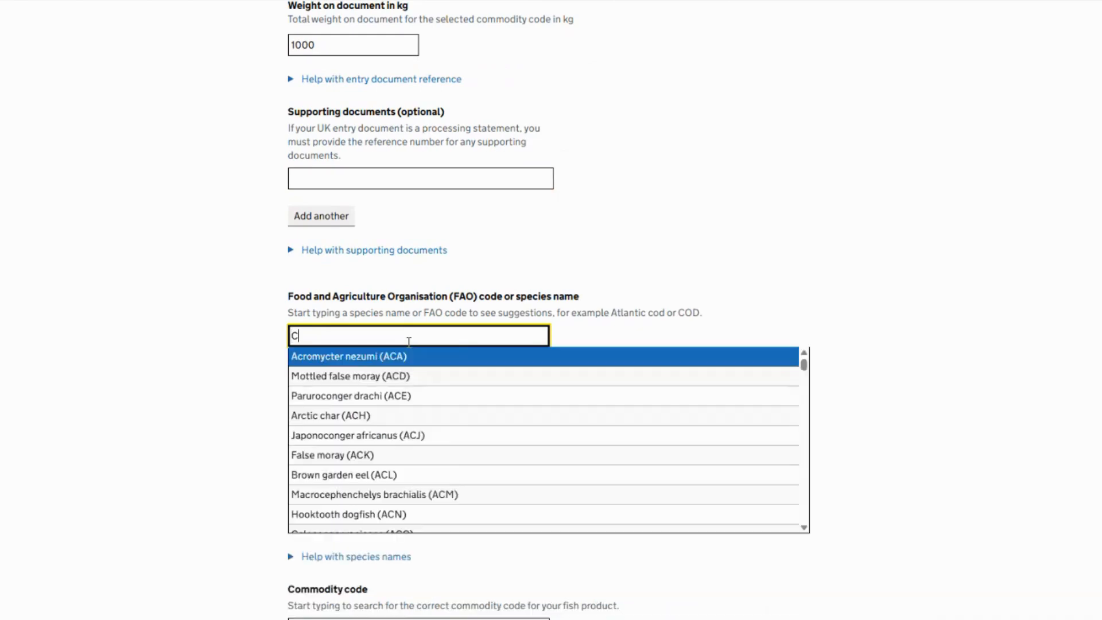
pyautogui.click(395, 361)
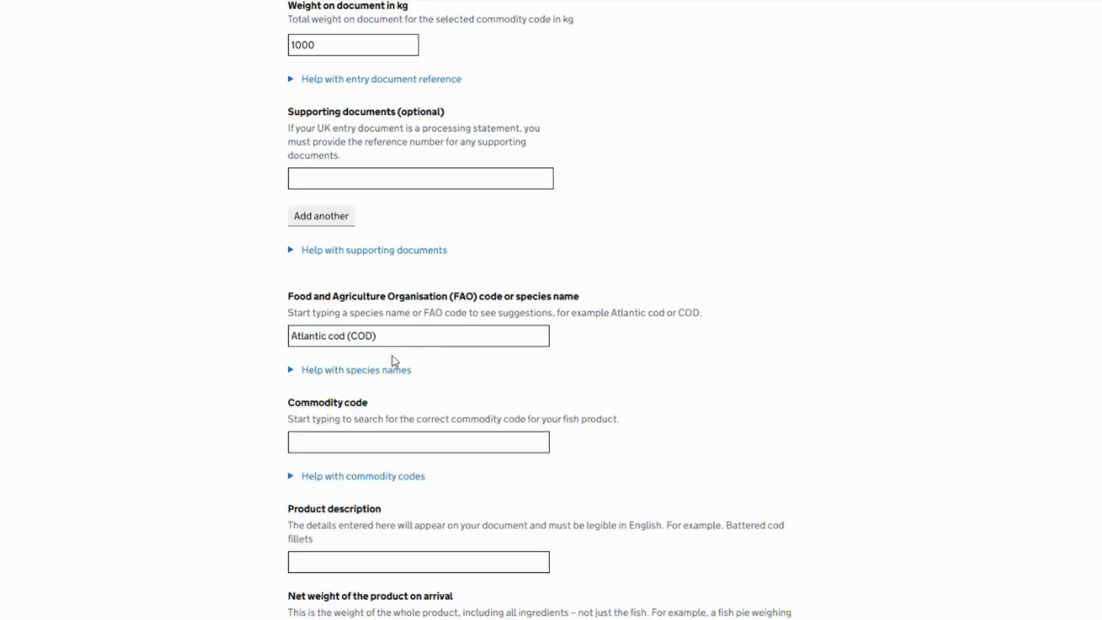
# Set the commodity code to 03036310 - Frozen cod "Gadus morhua".
pyautogui.scroll(-1, 395, 362)
pyautogui.click(344, 376)
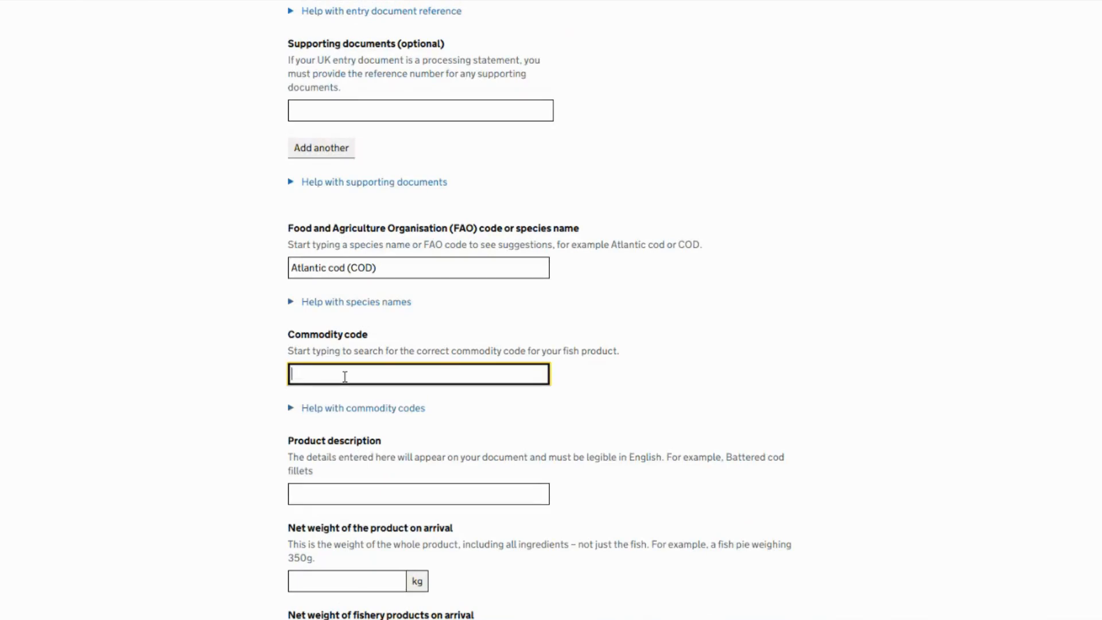
pyautogui.write('cod')
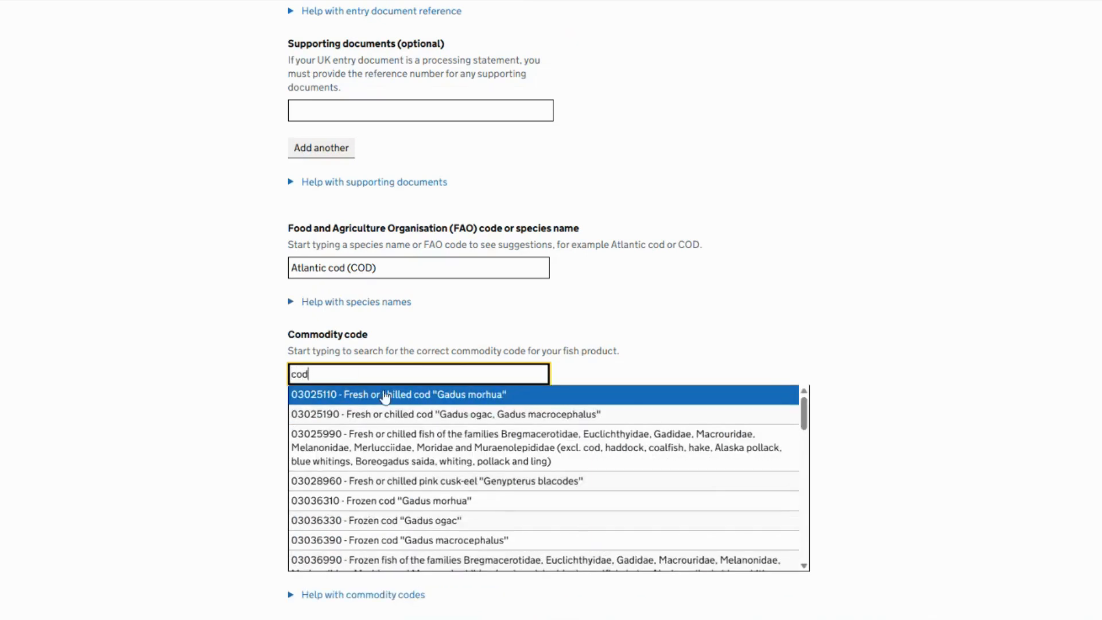
pyautogui.click(403, 503)
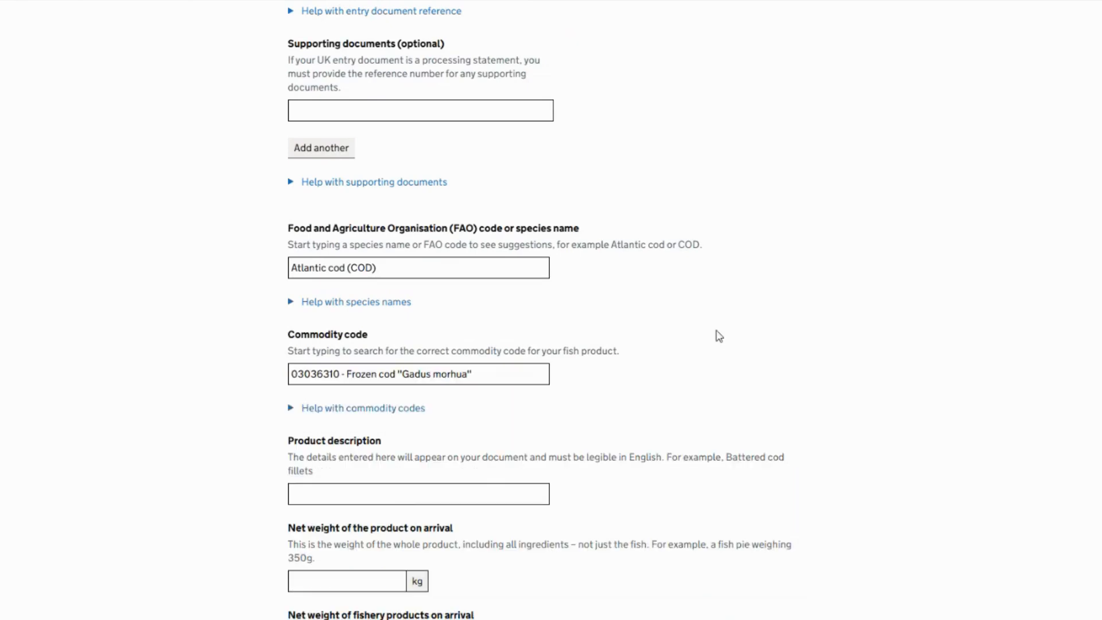
# Enter "Battered Cod Fillets" as the product description.
pyautogui.scroll(-3, 719, 336)
pyautogui.click(302, 358)
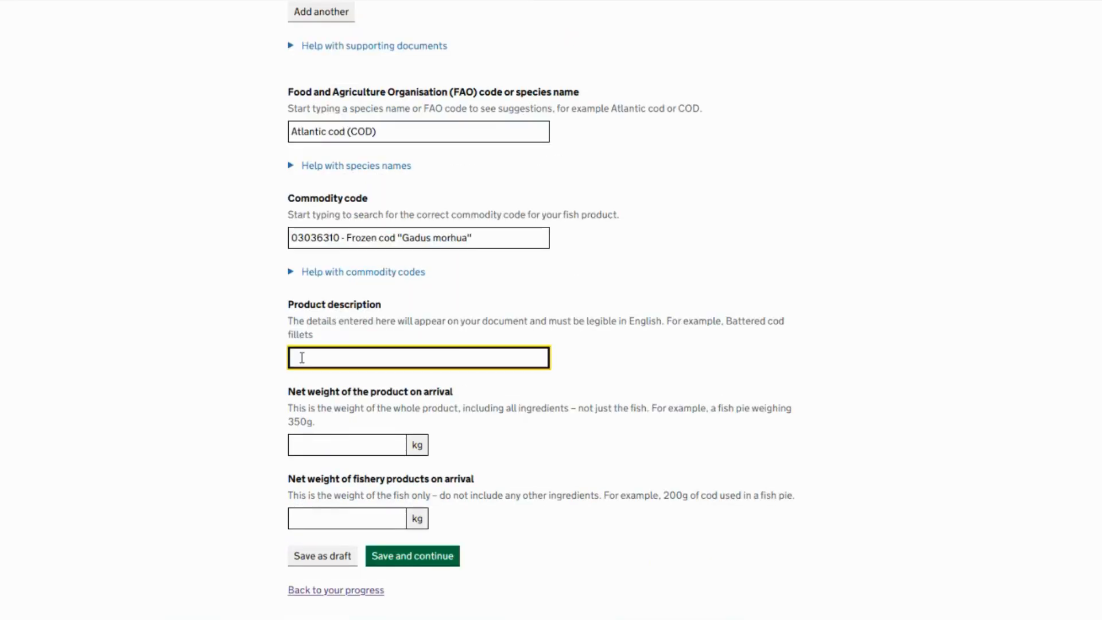
pyautogui.write('Battered Cod Fillets')
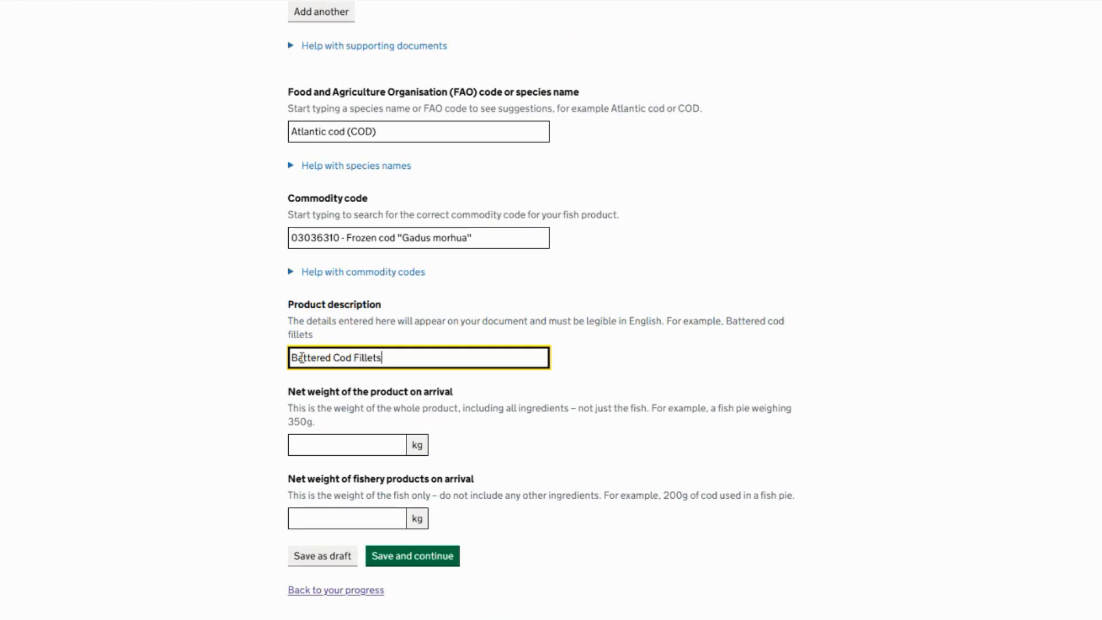
# Set the arrival net weights to 1000 kg for the product and 800 kg for fishery products, and save the product.
pyautogui.click(316, 446)
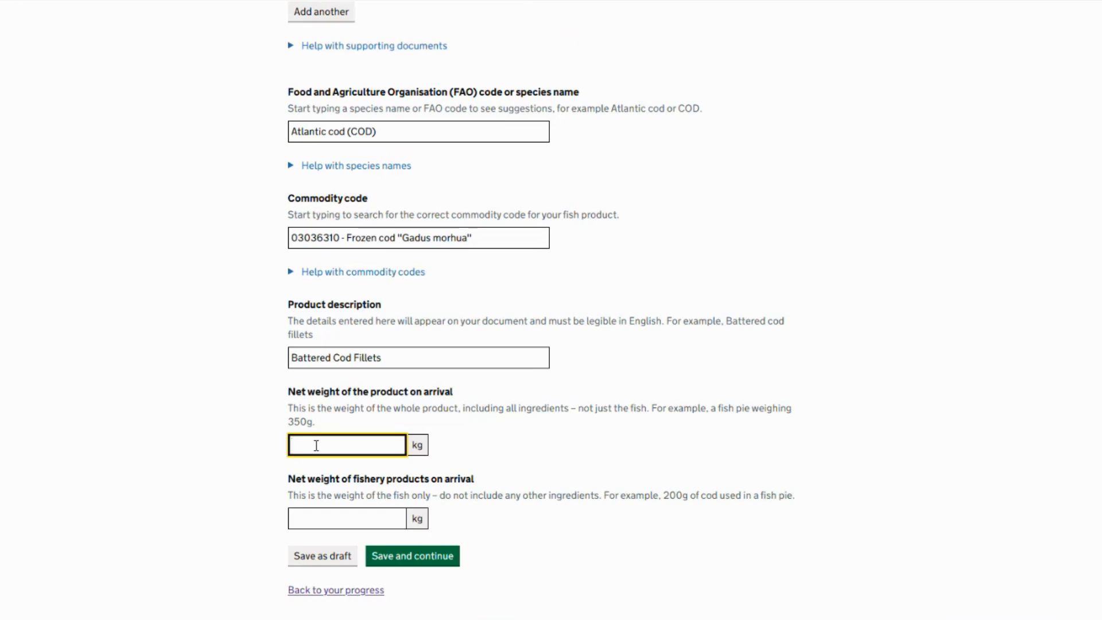
pyautogui.write('1000')
pyautogui.click(327, 518)
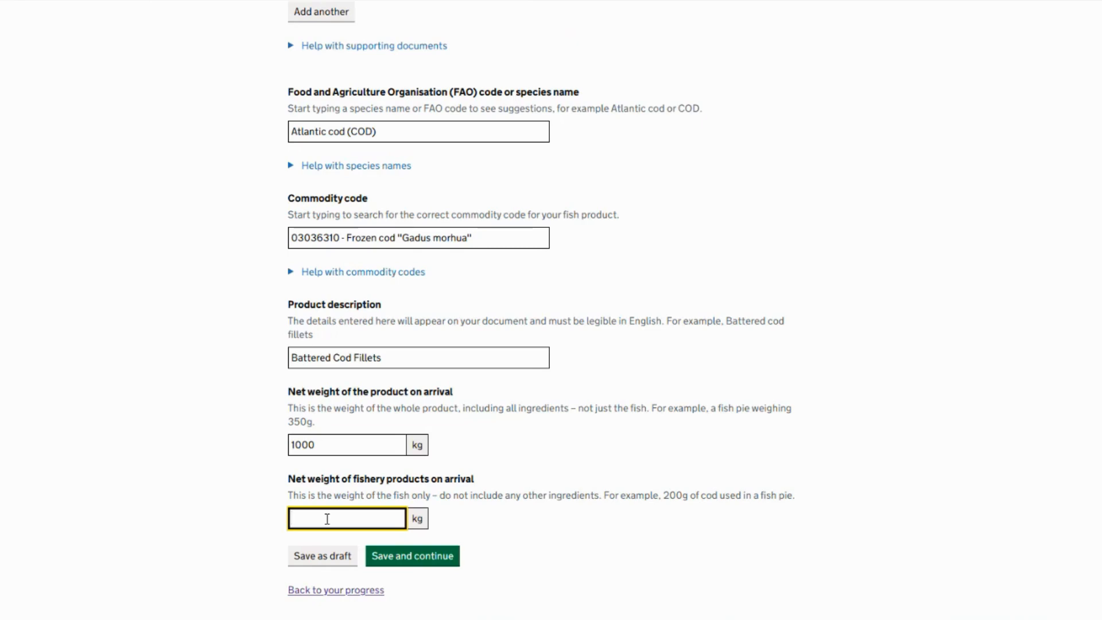
pyautogui.write('800')
pyautogui.click(392, 556)
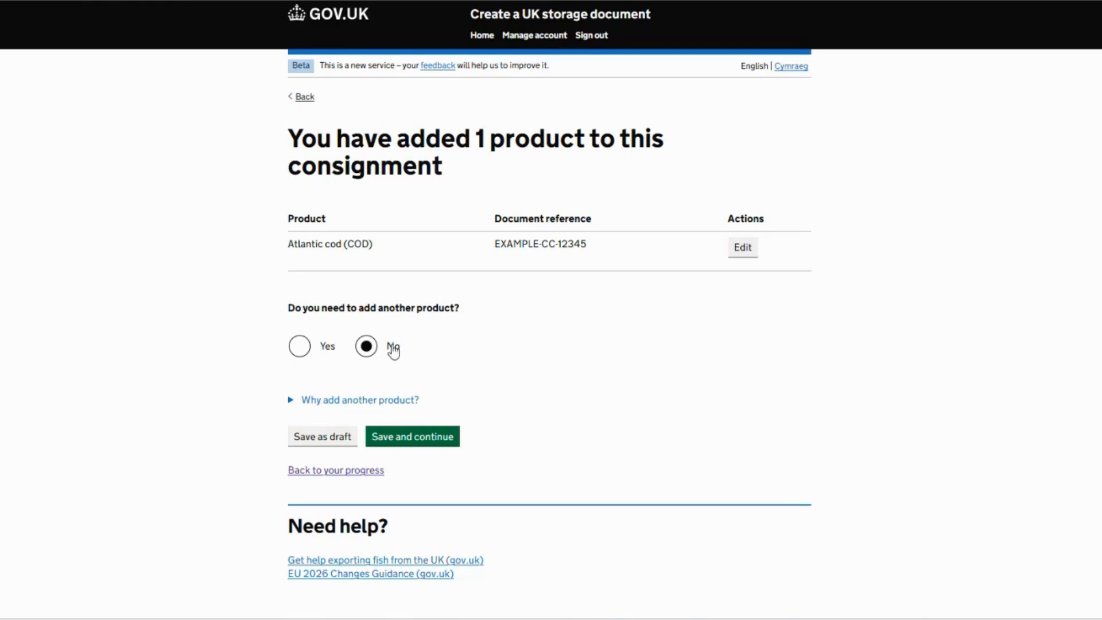
# Continue without adding another product and choose Truck as the consignment's transport into the UK.
pyautogui.click(414, 446)
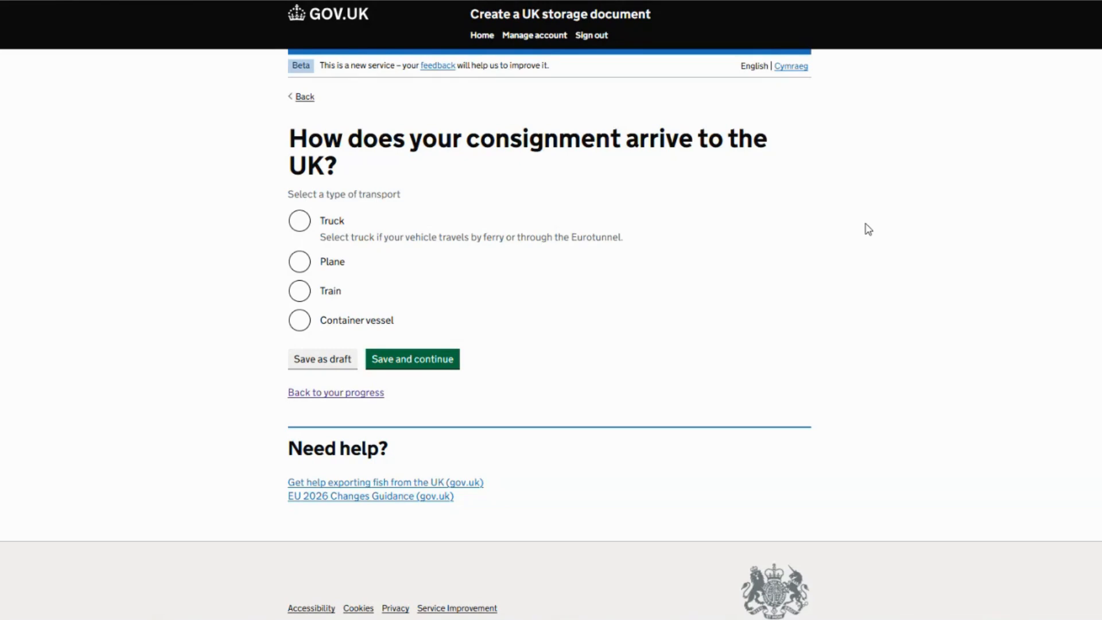
pyautogui.click(300, 221)
pyautogui.click(408, 364)
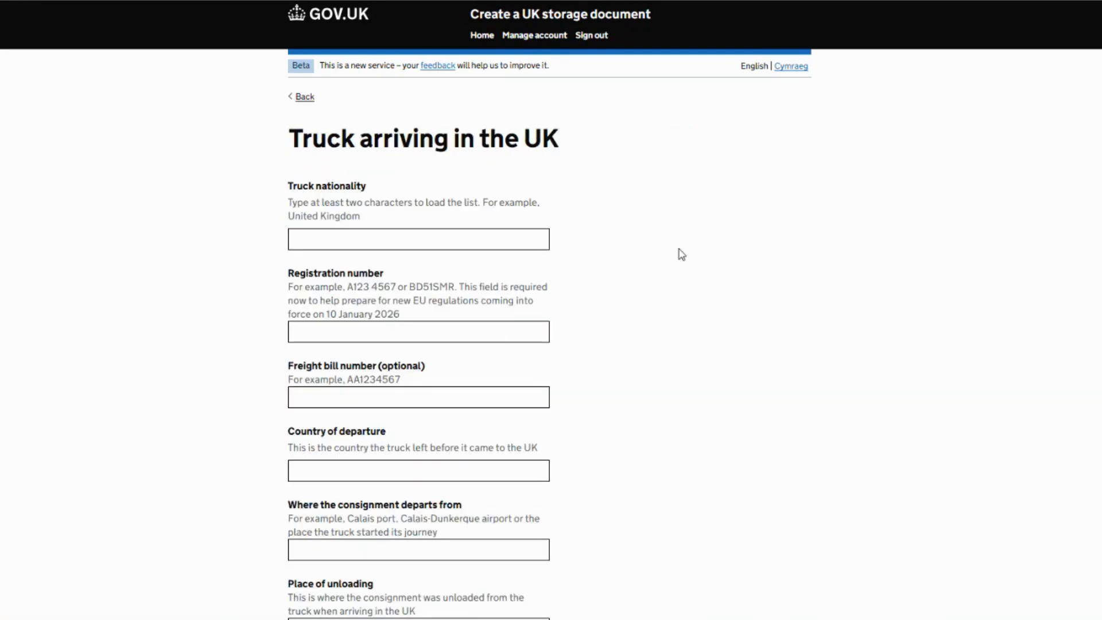
# Set the arriving truck's nationality to United Kingdom of Great Britain and Northern Ireland.
pyautogui.scroll(-1, 679, 249)
pyautogui.click(396, 174)
pyautogui.write('United')
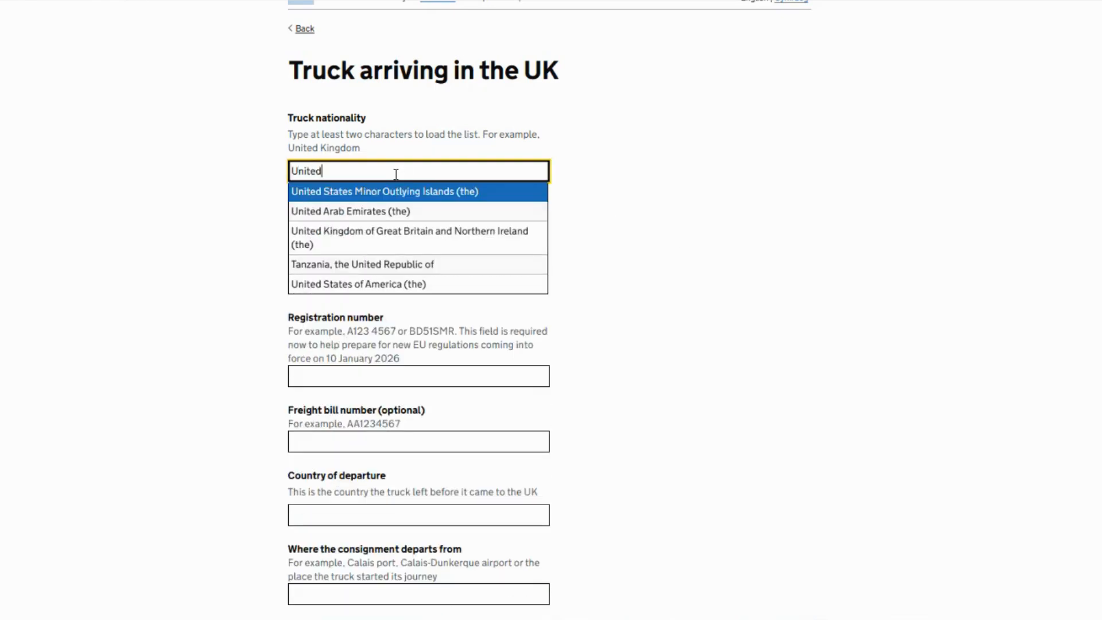
pyautogui.click(377, 230)
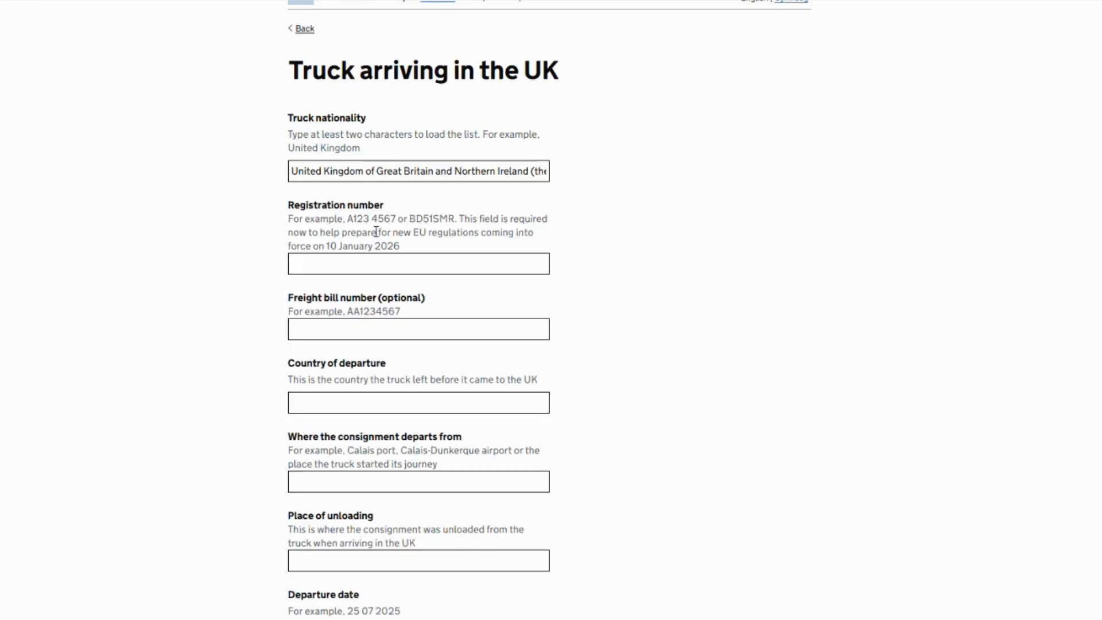
# Enter the truck's registration number A12347 and the freight bill number AA1234567.
pyautogui.click(356, 265)
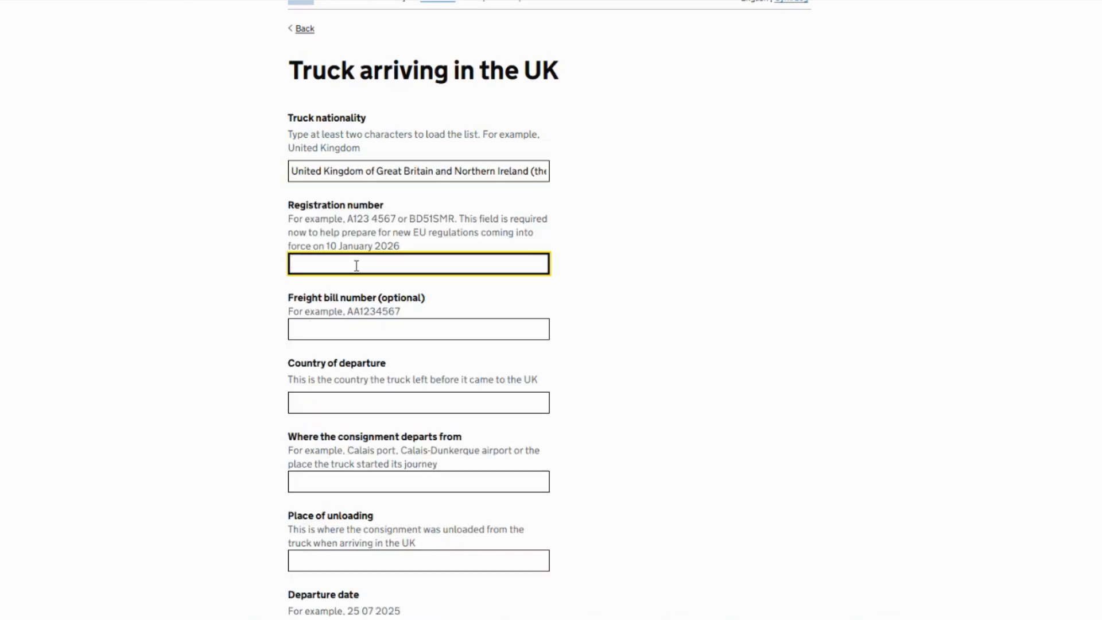
pyautogui.write('A12347')
pyautogui.scroll(-1, 360, 268)
pyautogui.click(340, 258)
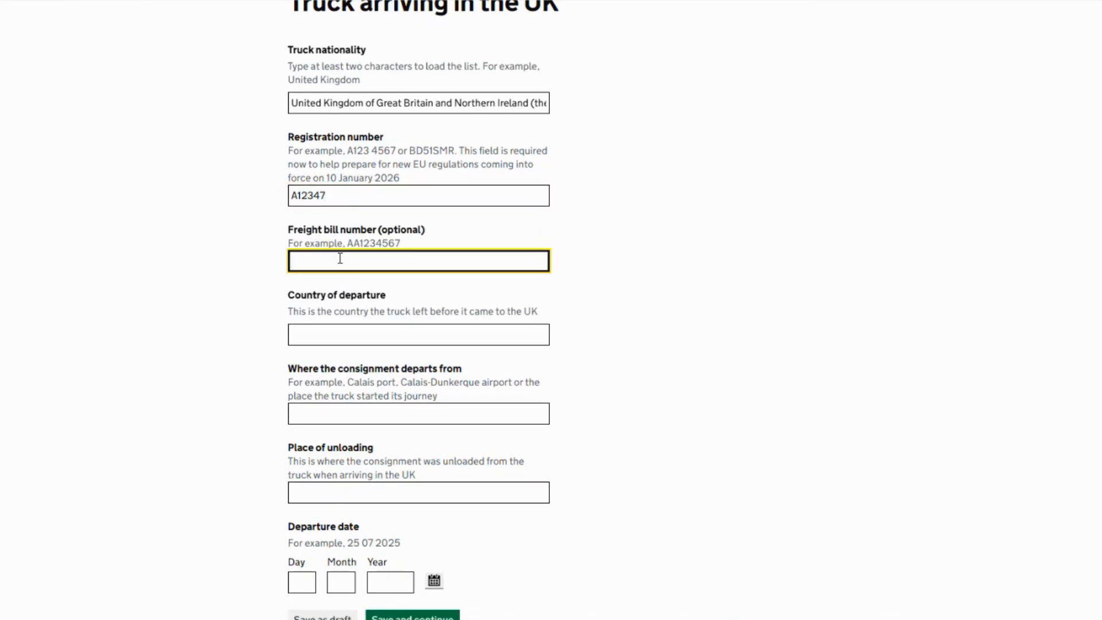
pyautogui.write('AA1234567')
# Set the truck's country of departure to Spain.
pyautogui.click(325, 337)
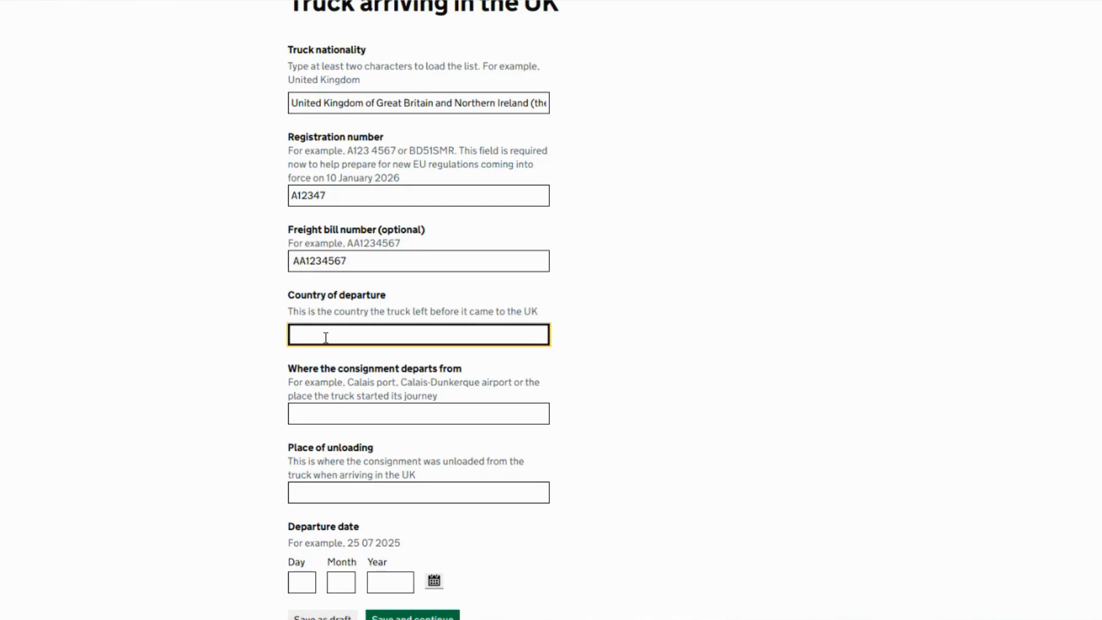
pyautogui.write('Spa')
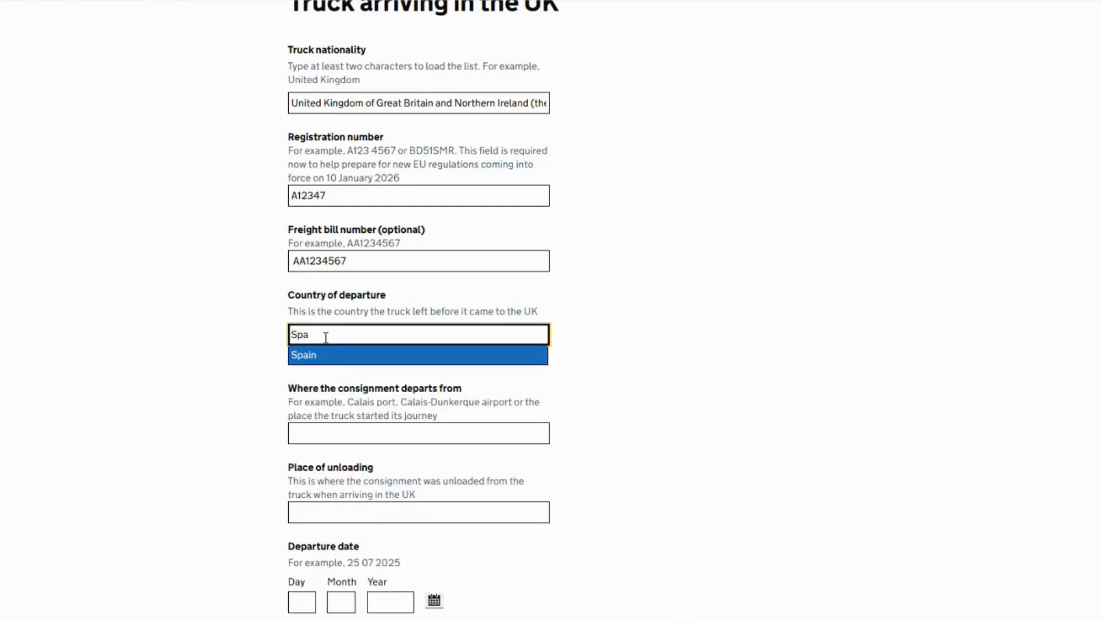
pyautogui.click(332, 356)
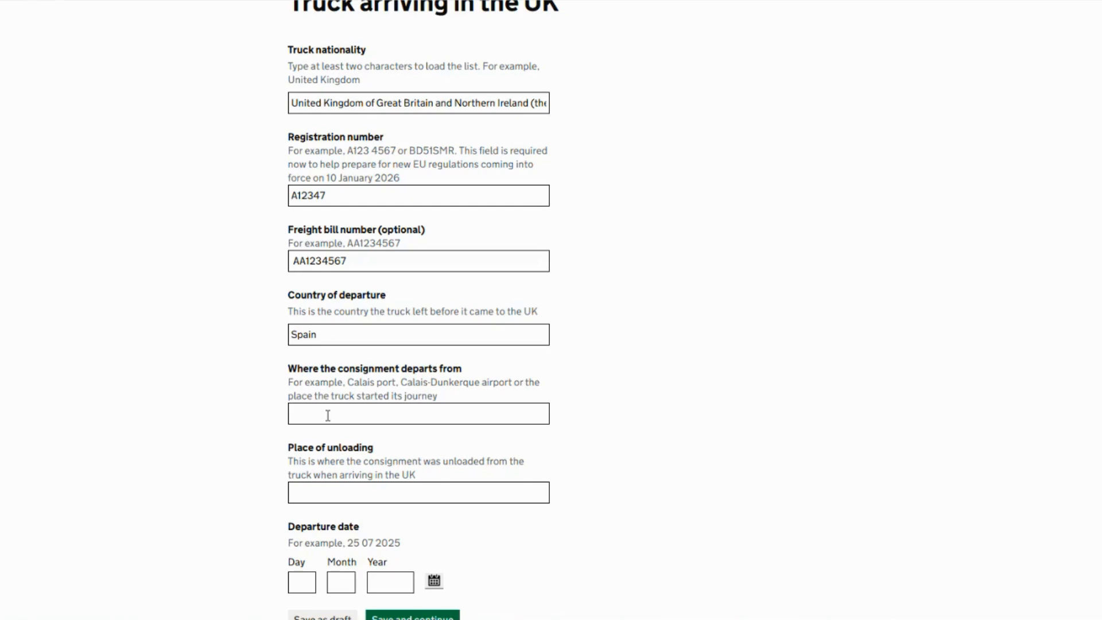
# Enter Example Port as the place the consignment departs from and Hull as the place of unloading.
pyautogui.click(328, 416)
pyautogui.write('E')
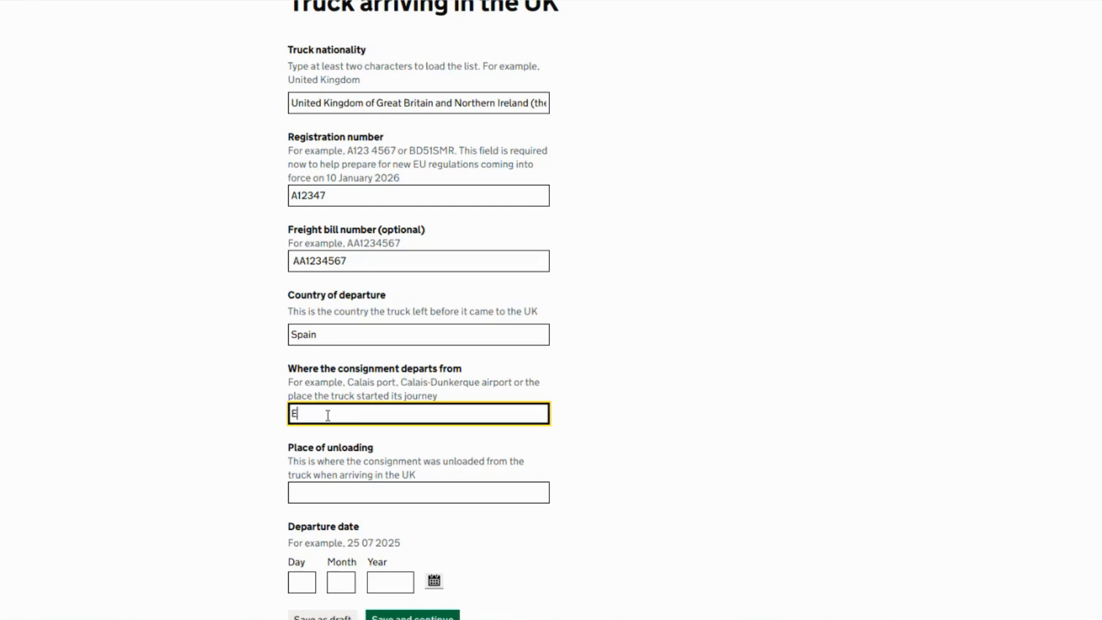
pyautogui.write('xample Port')
pyautogui.scroll(-3, 328, 414)
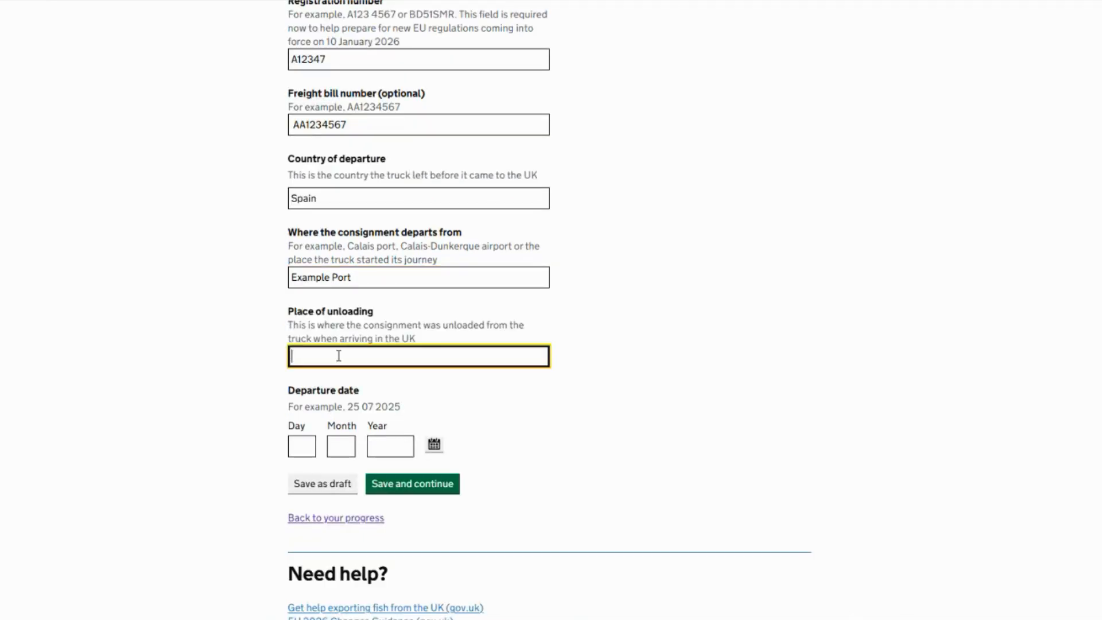
pyautogui.write('Hull')
# Set the arriving truck's departure date to 2 December 2025 and save the arrival transport details.
pyautogui.click(435, 446)
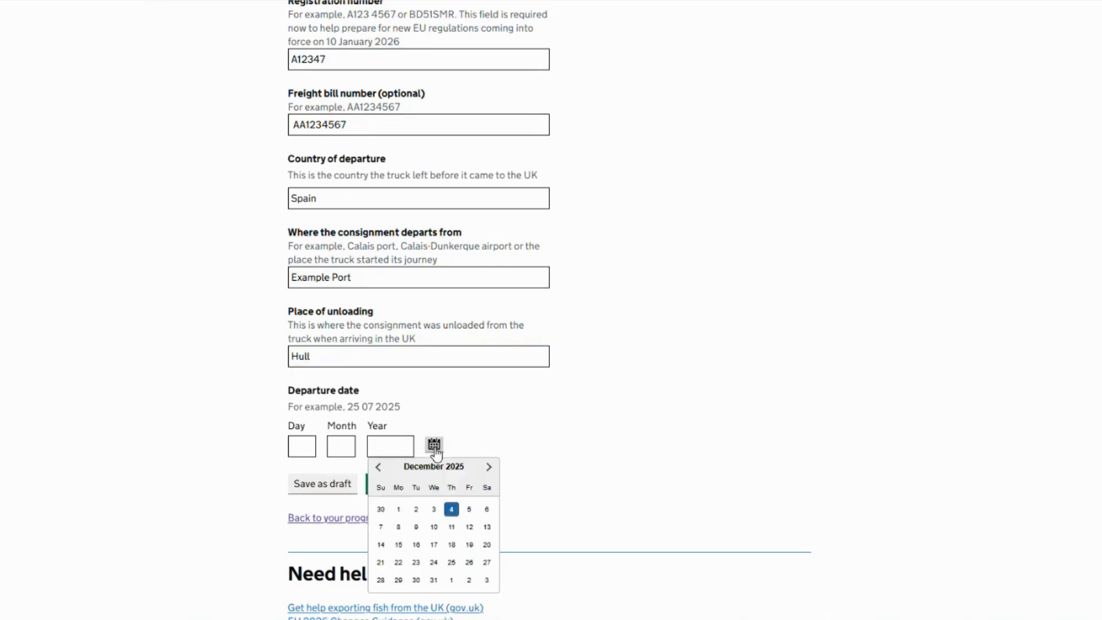
pyautogui.click(416, 509)
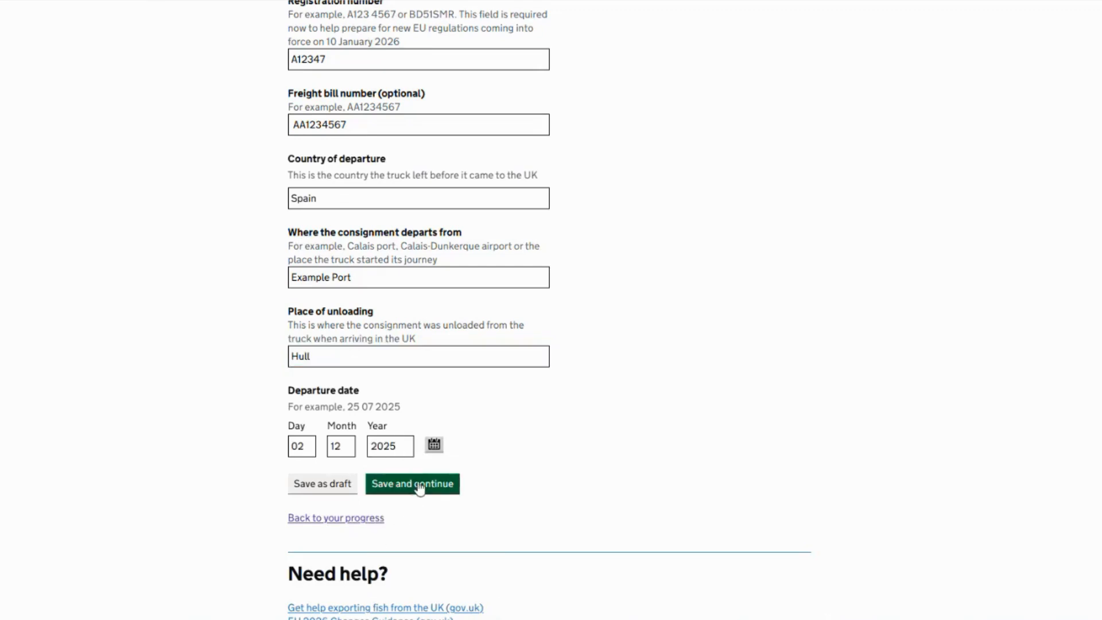
pyautogui.click(419, 486)
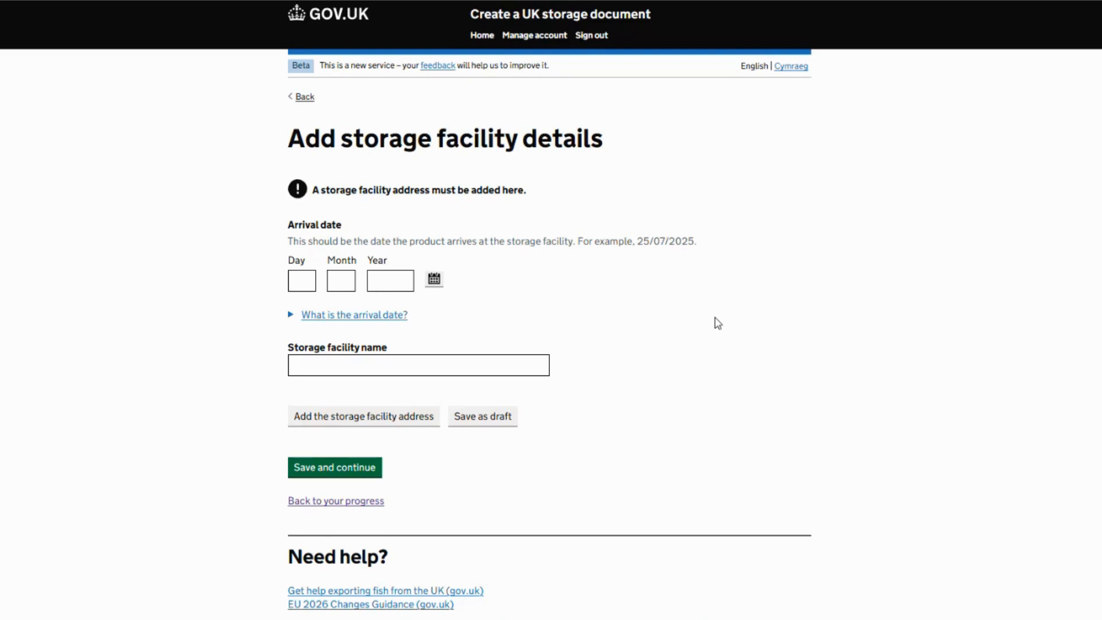
# Set the storage facility's arrival date to 3 December 2025 and its name to Example Storage Facility.
pyautogui.click(432, 283)
pyautogui.click(431, 344)
pyautogui.click(309, 362)
pyautogui.write('Example Storage Facility')
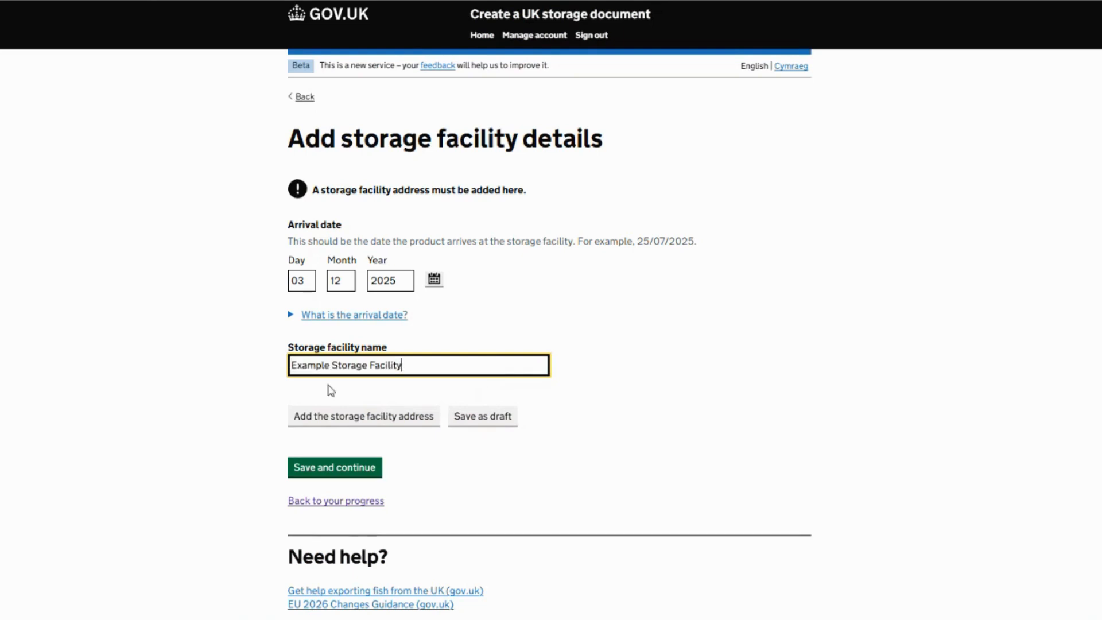
# Look up the storage facility's address by postcode, add the Environment Agency entry and save the facility details.
pyautogui.click(360, 428)
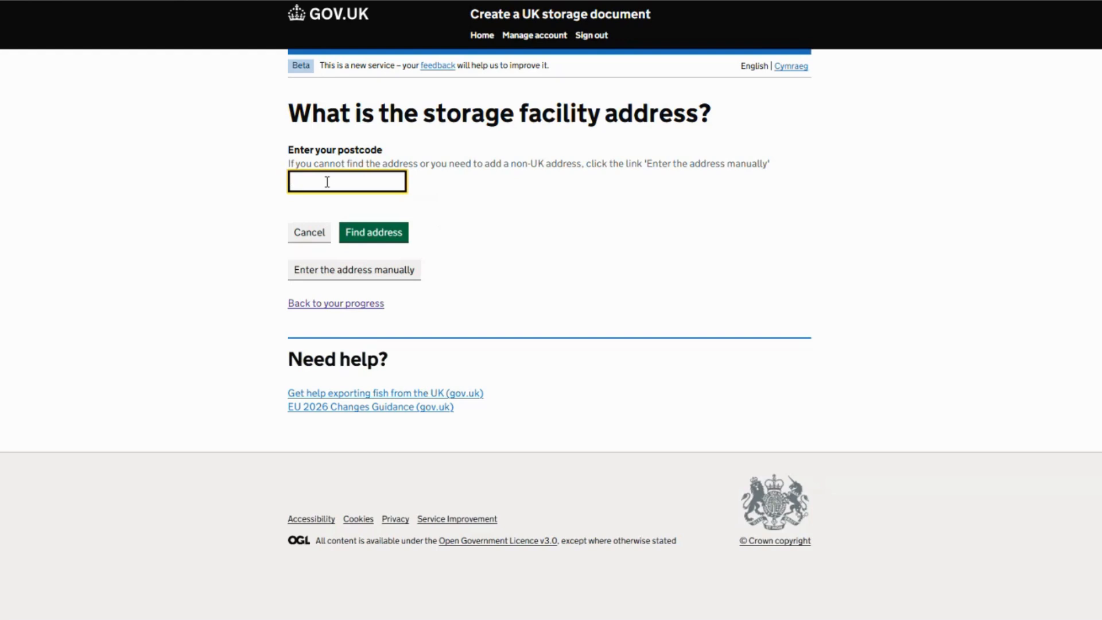
pyautogui.write('NE4 7AR')
pyautogui.click(369, 235)
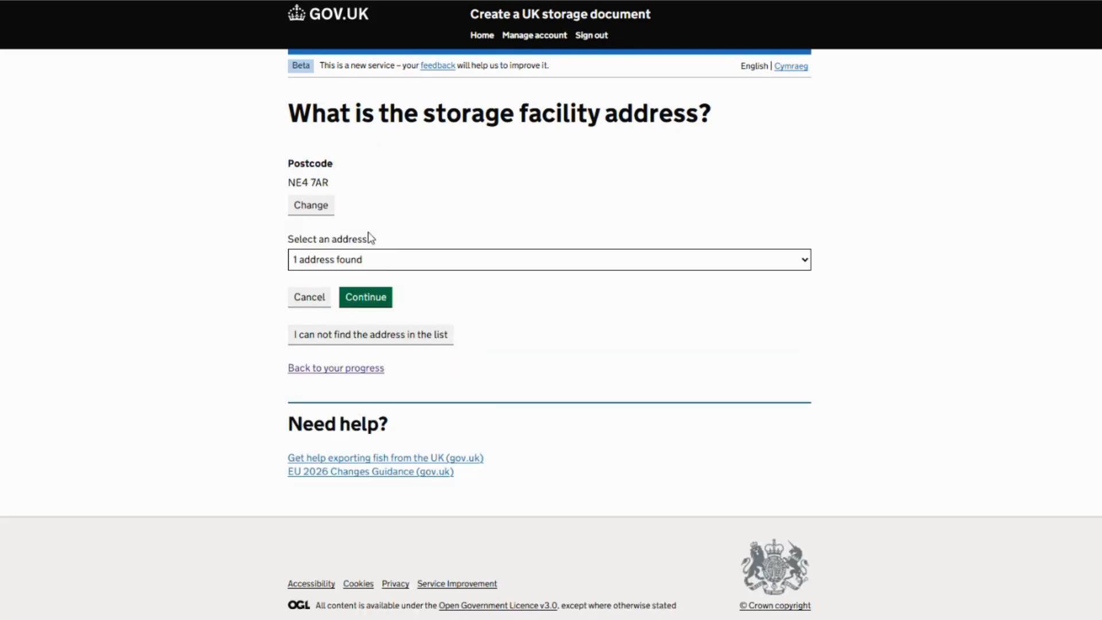
pyautogui.click(381, 259)
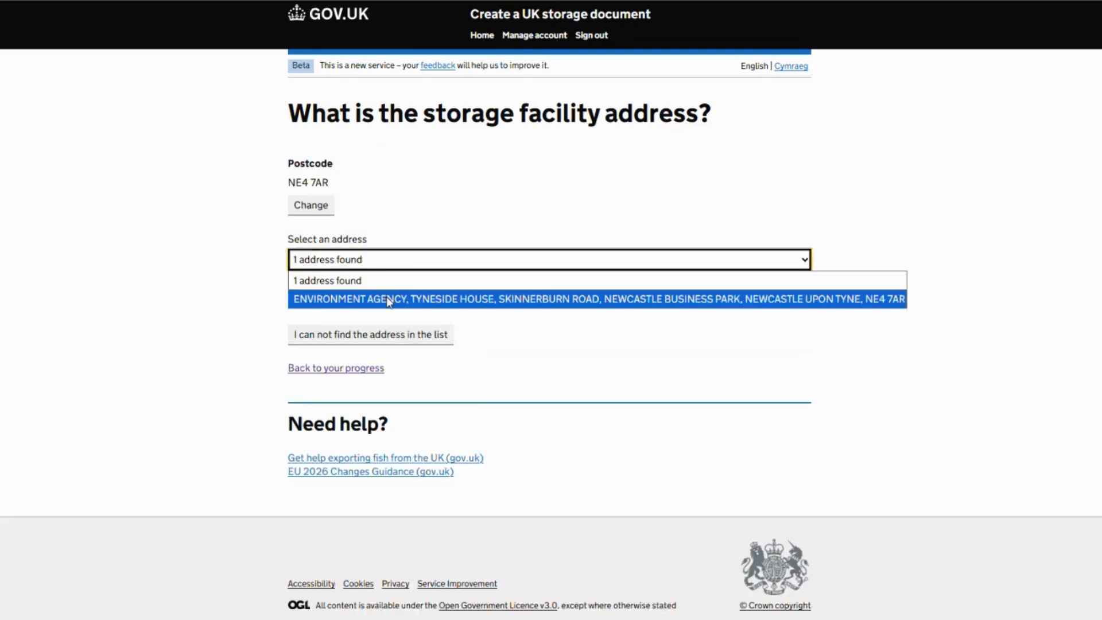
pyautogui.click(386, 299)
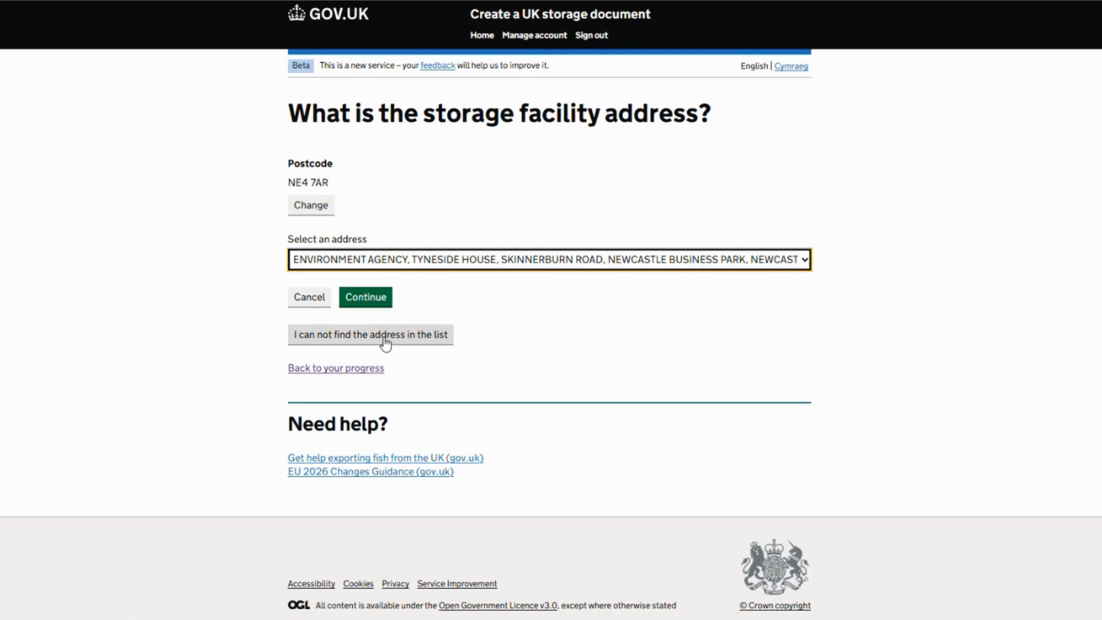
pyautogui.click(369, 297)
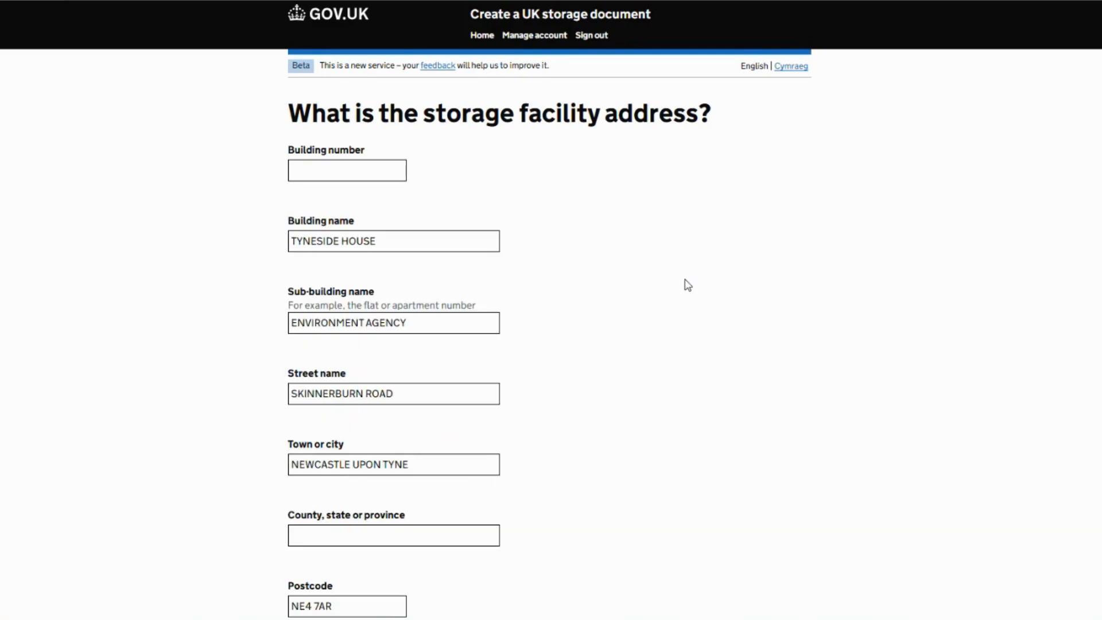
pyautogui.scroll(-1, 687, 284)
pyautogui.scroll(-3, 687, 284)
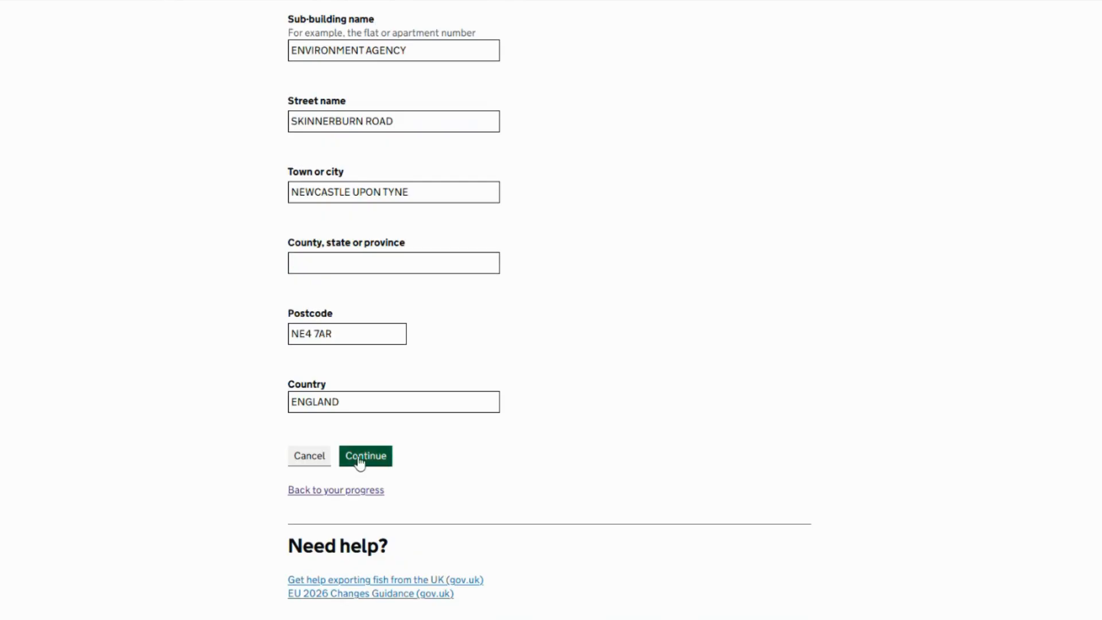
pyautogui.click(360, 461)
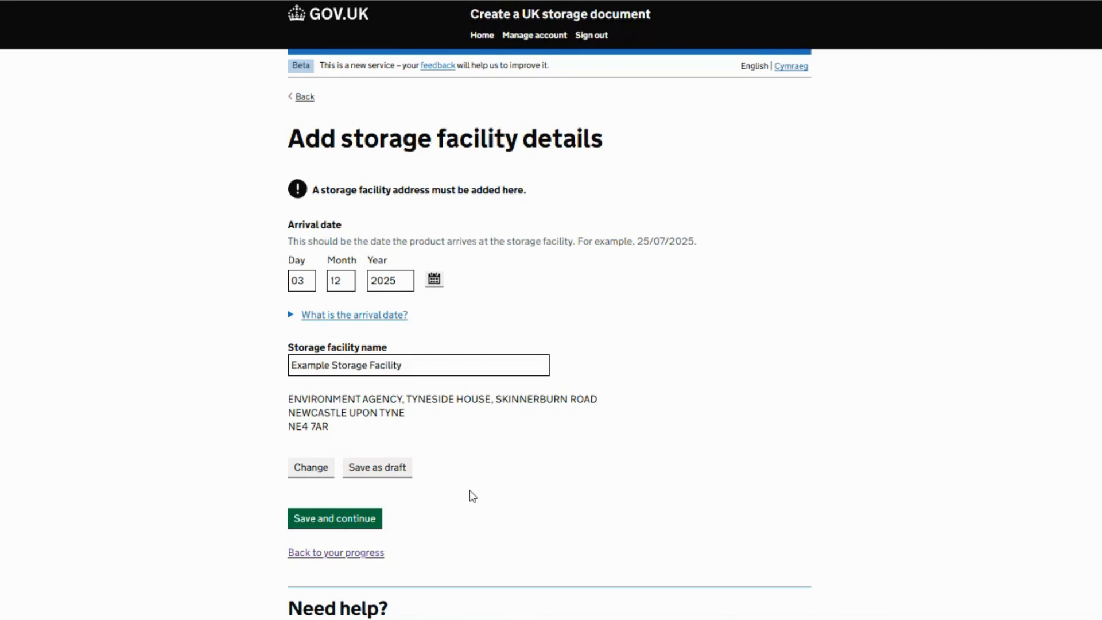
pyautogui.click(335, 528)
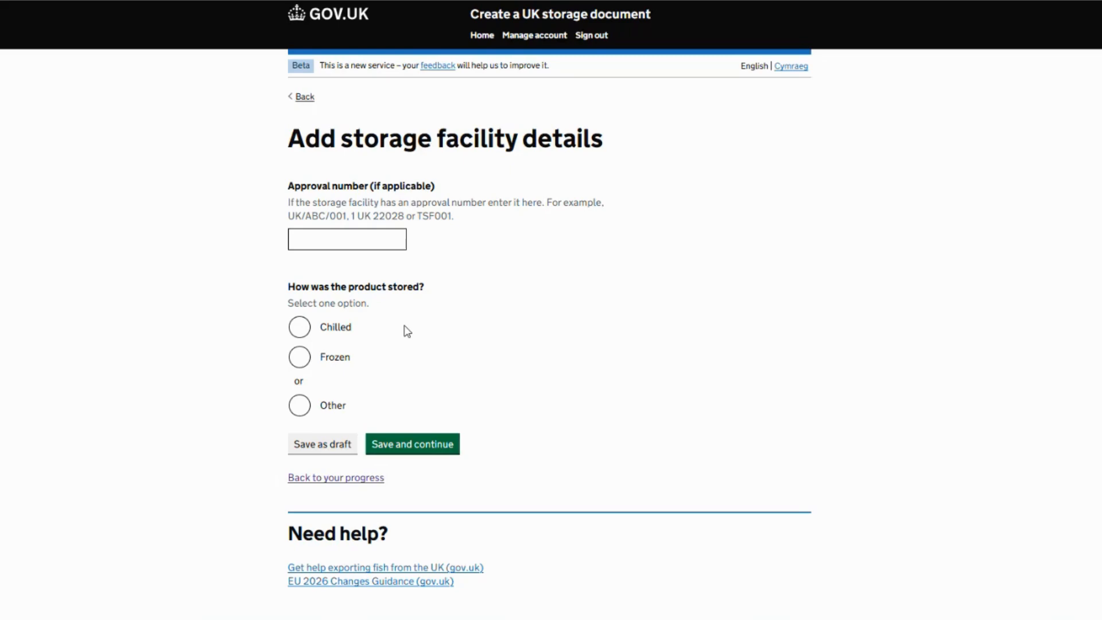
# Record the product as stored Frozen and choose Truck as the transport for the export leaving the UK.
pyautogui.click(300, 356)
pyautogui.click(420, 451)
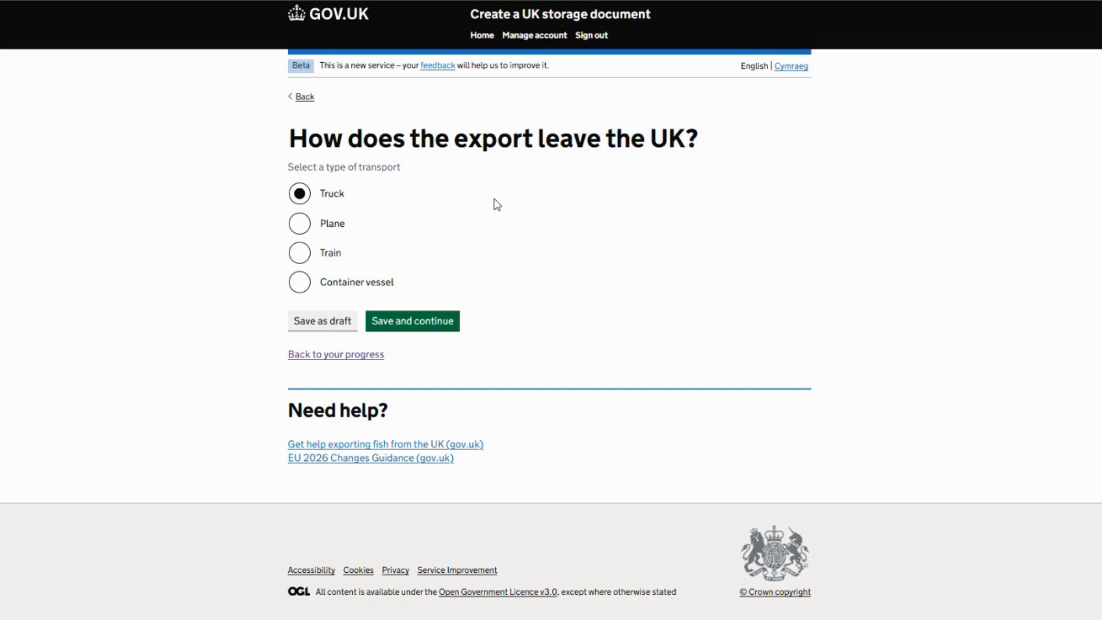
pyautogui.click(300, 195)
pyautogui.click(393, 322)
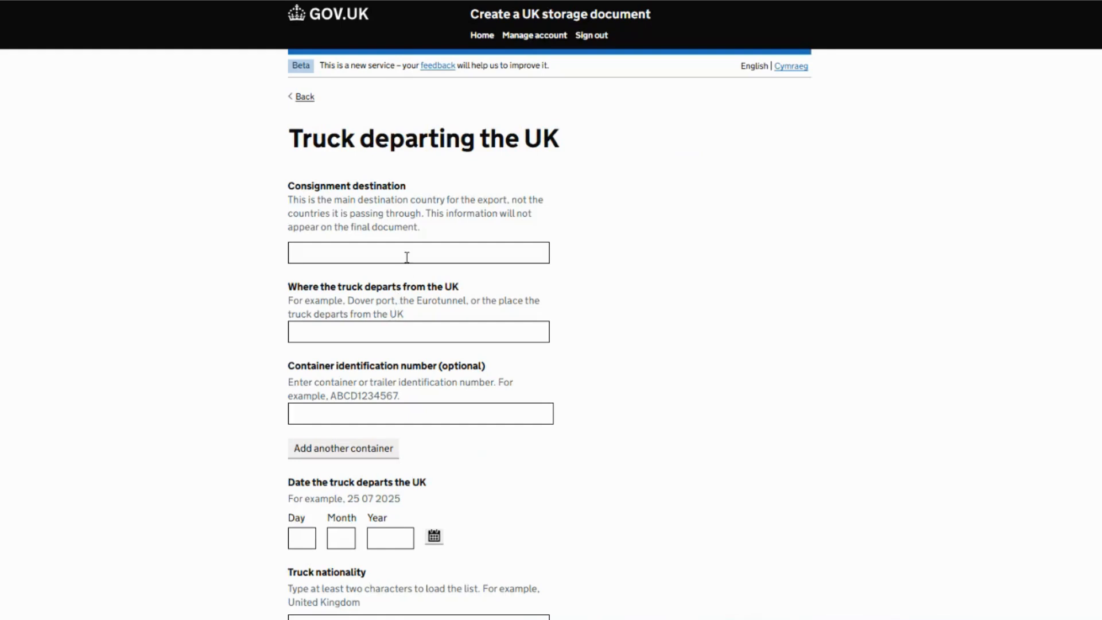
# Set the consignment destination to France and the truck's UK departure place to Dover Port.
pyautogui.click(406, 257)
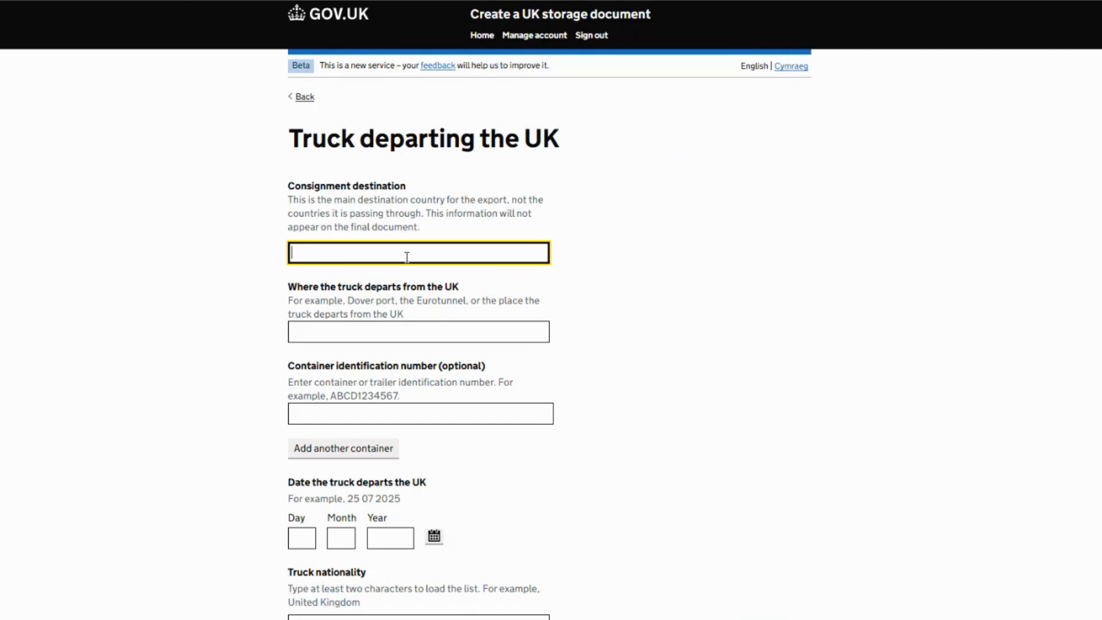
pyautogui.write('Fran')
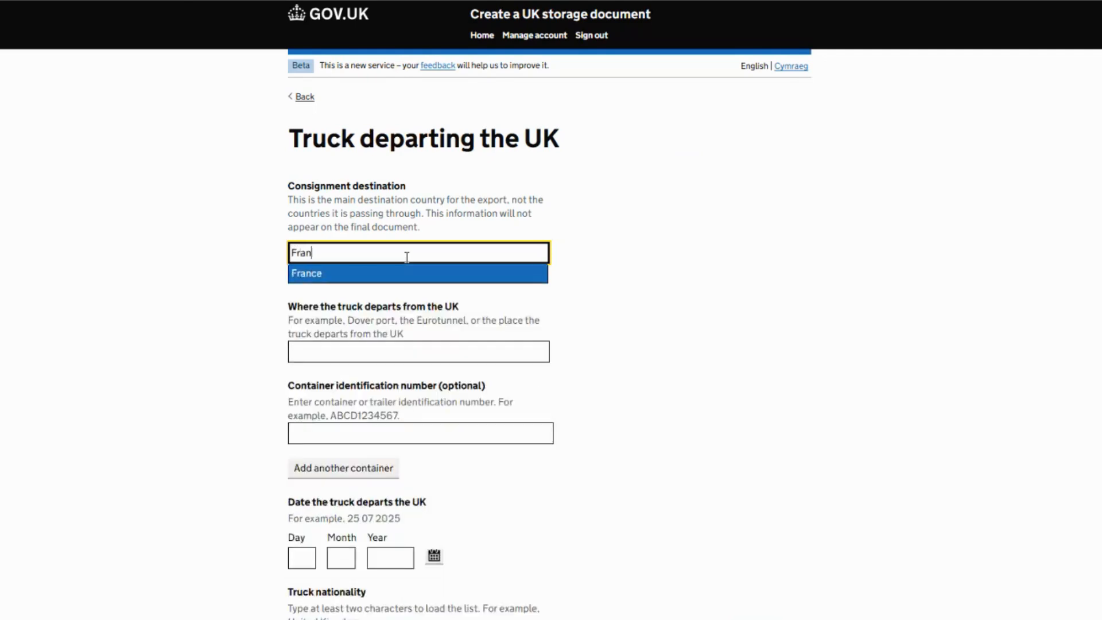
pyautogui.click(396, 275)
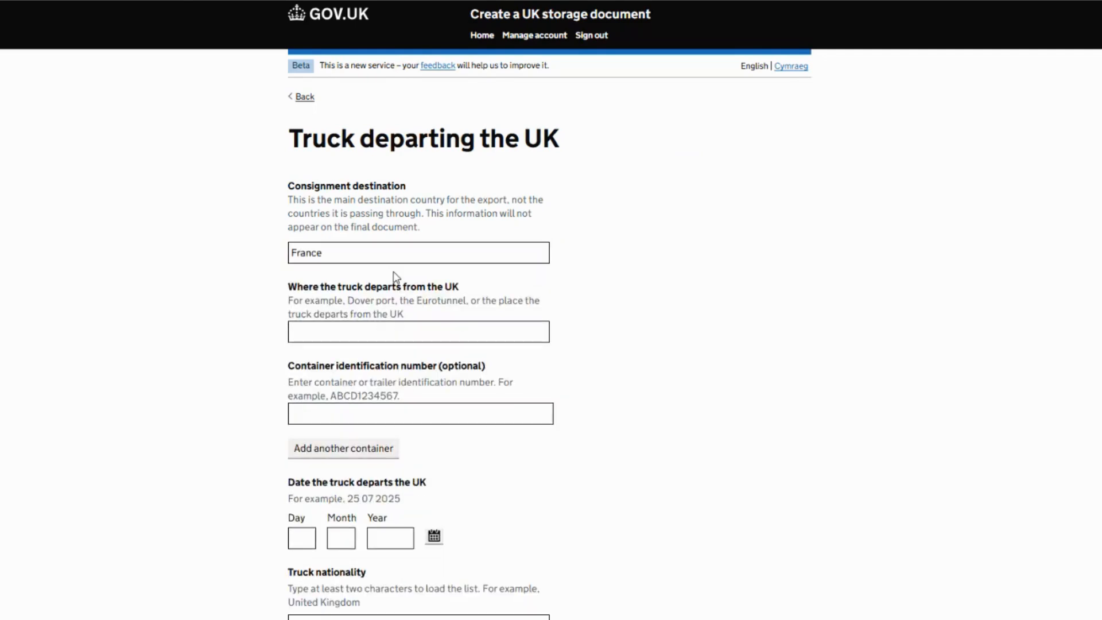
pyautogui.click(356, 334)
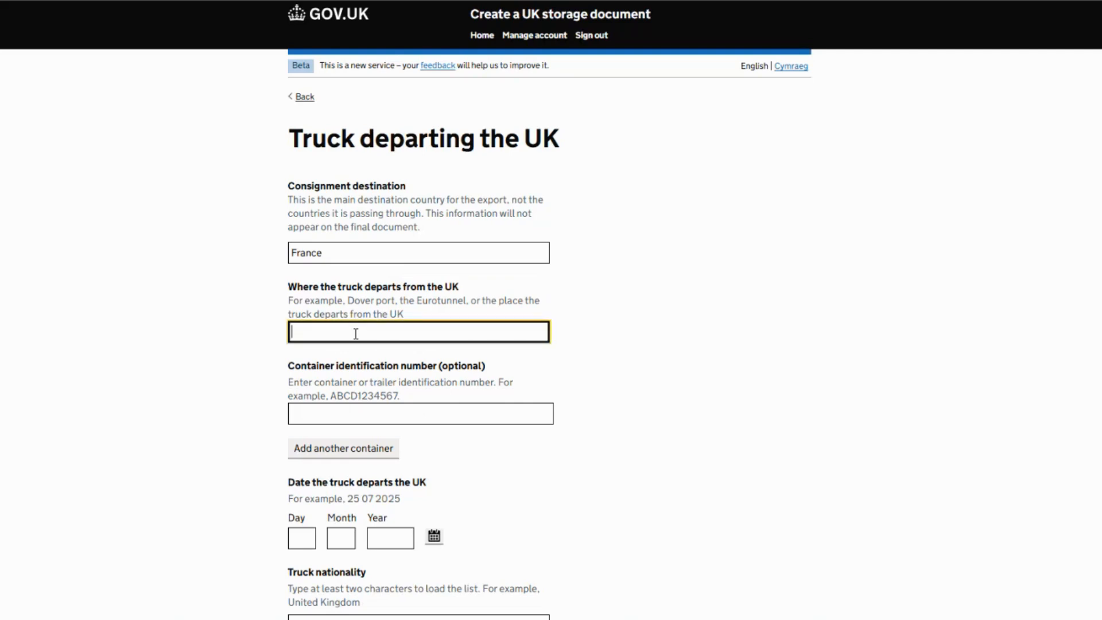
pyautogui.write('Dover Port')
# Leave the container identification number blank and set the truck's UK departure date to 4 December 2025.
pyautogui.scroll(-1, 472, 334)
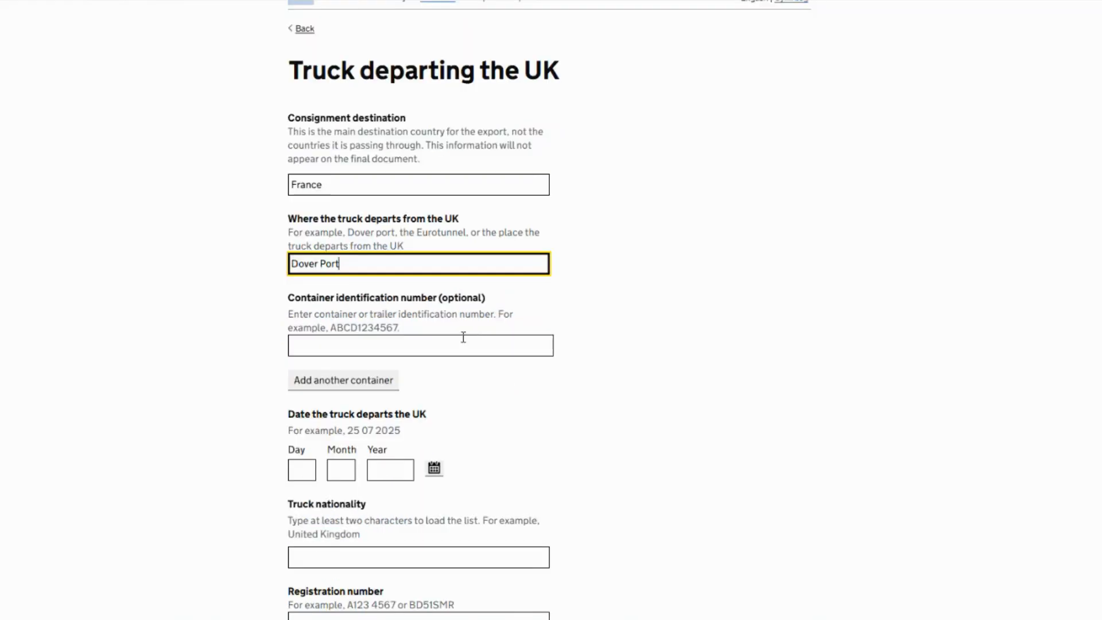
pyautogui.click(463, 338)
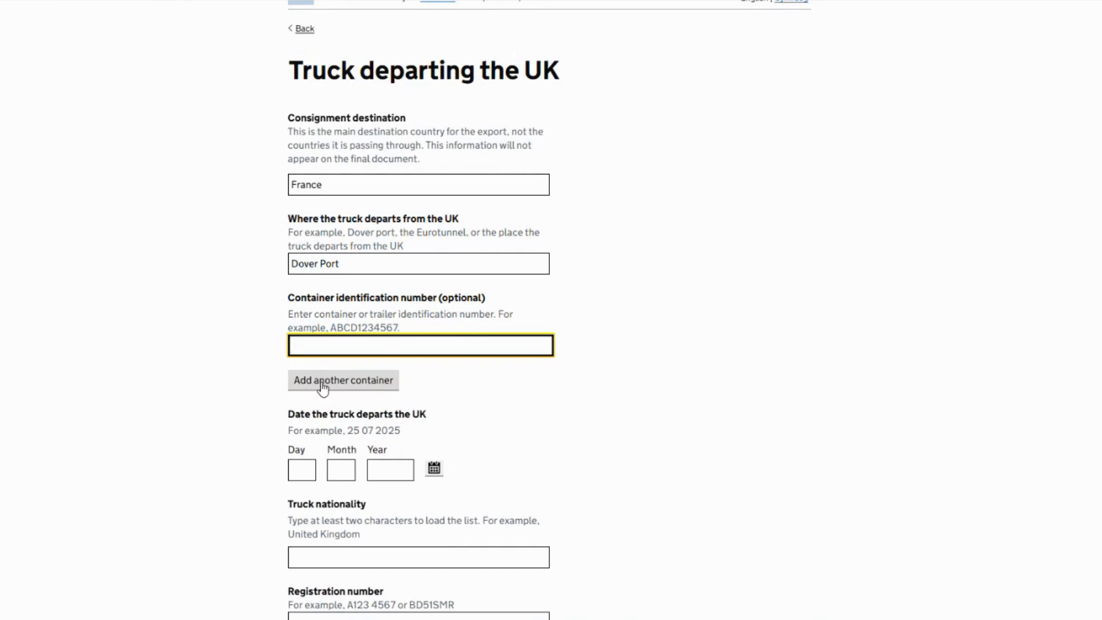
pyautogui.scroll(-2, 323, 386)
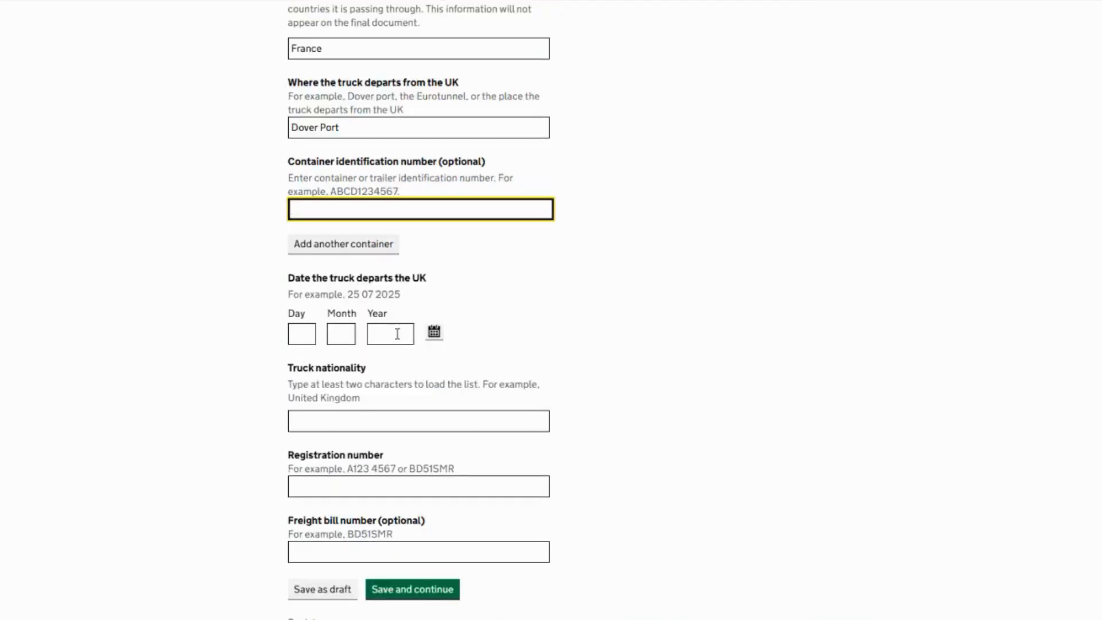
pyautogui.click(436, 337)
pyautogui.click(450, 396)
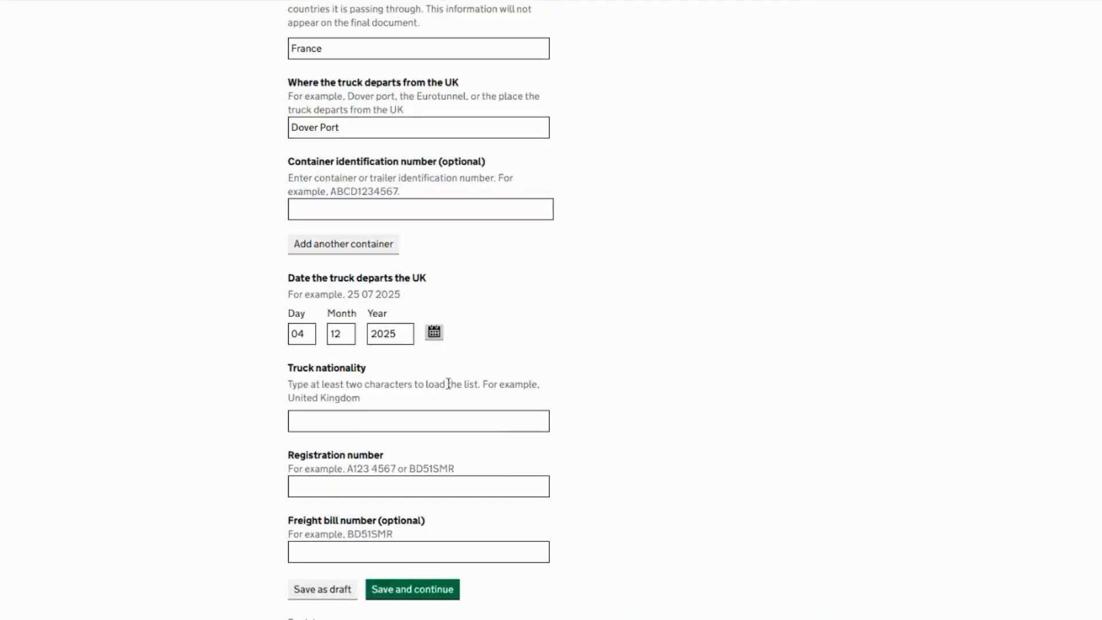
# Set the departing truck's nationality to United Kingdom of Great Britain and Northern Ireland.
pyautogui.scroll(-1, 447, 381)
pyautogui.click(369, 354)
pyautogui.write('Uni')
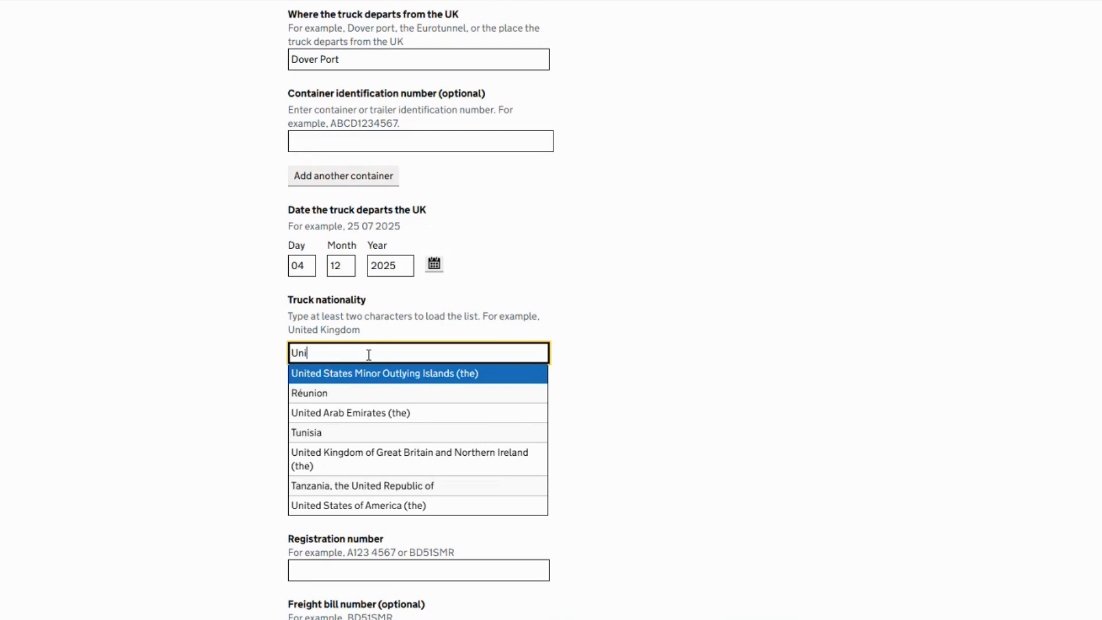
pyautogui.click(345, 454)
pyautogui.click(326, 416)
pyautogui.write('ABSJD17')
pyautogui.click(457, 479)
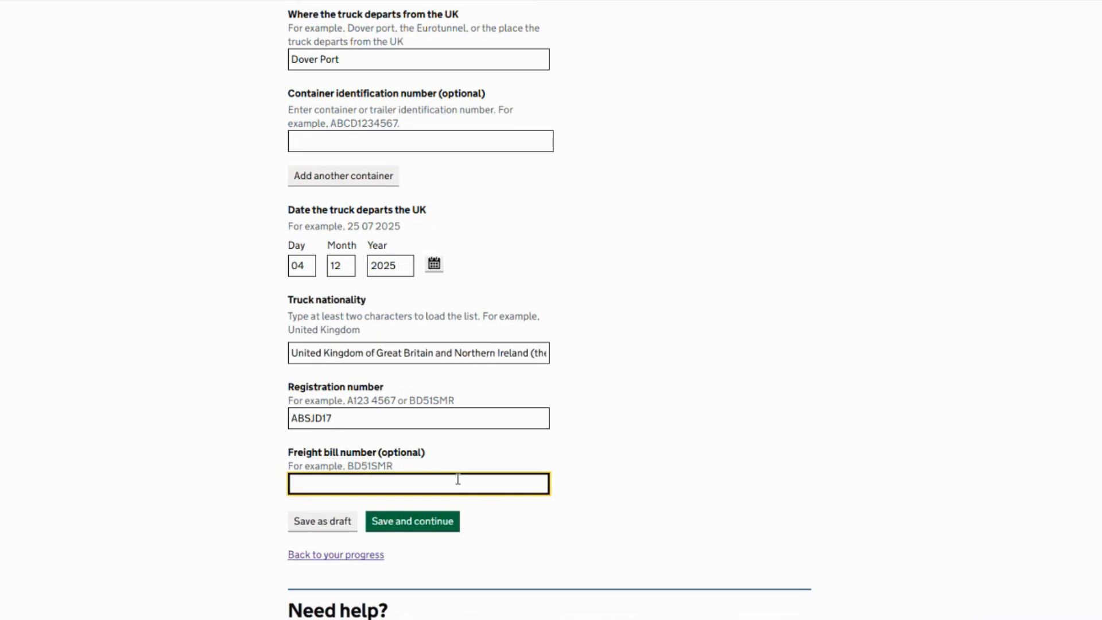
pyautogui.click(437, 530)
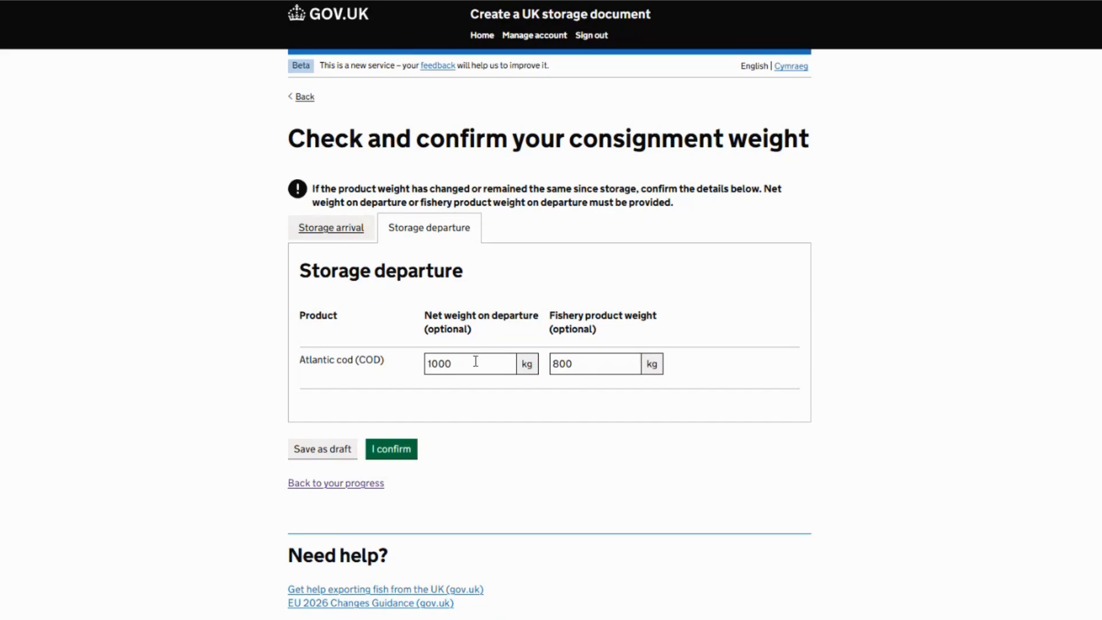
# Confirm the Atlantic cod's storage departure weights and proceed to check the application's answers.
pyautogui.click(398, 454)
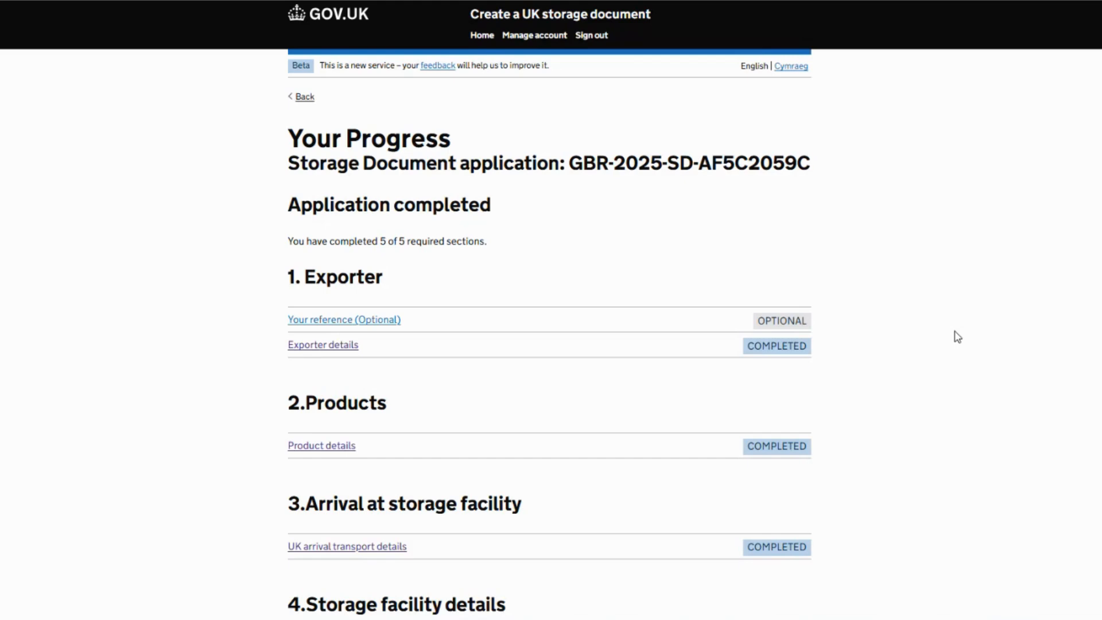
pyautogui.scroll(-7, 957, 337)
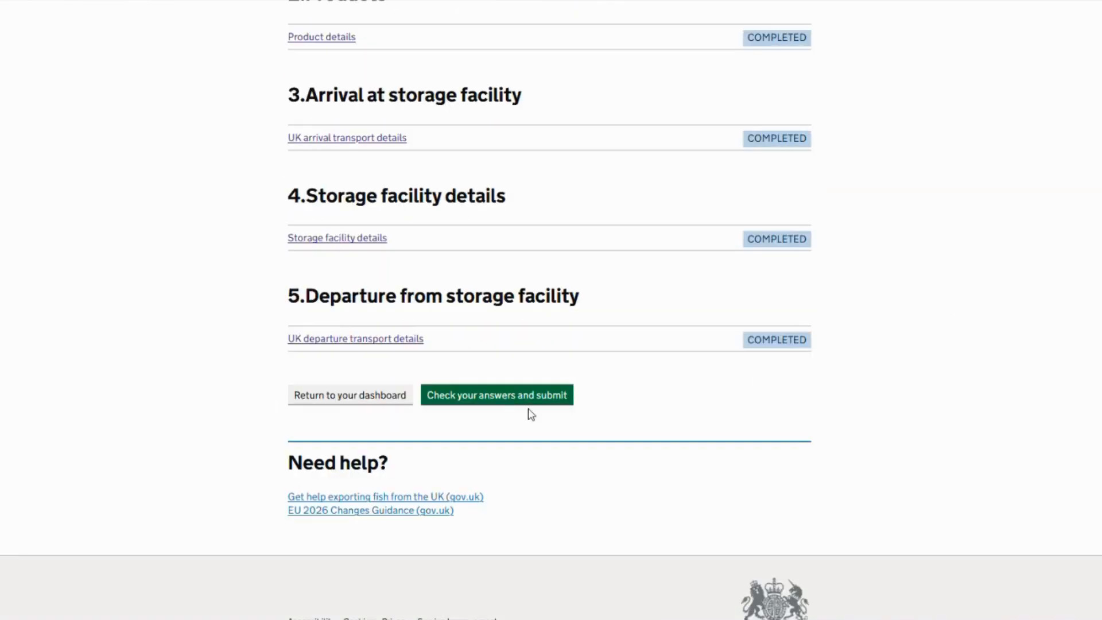
pyautogui.click(510, 402)
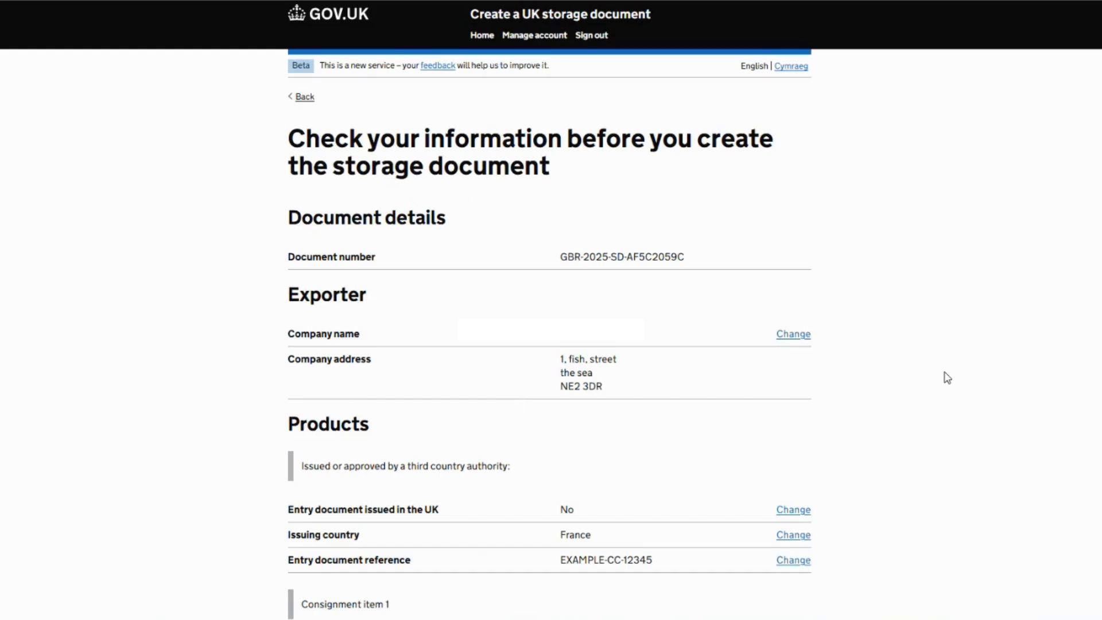
# Review the product, arrival, storage and departure details, and accept the declaration to create the storage document.
pyautogui.scroll(-3, 947, 378)
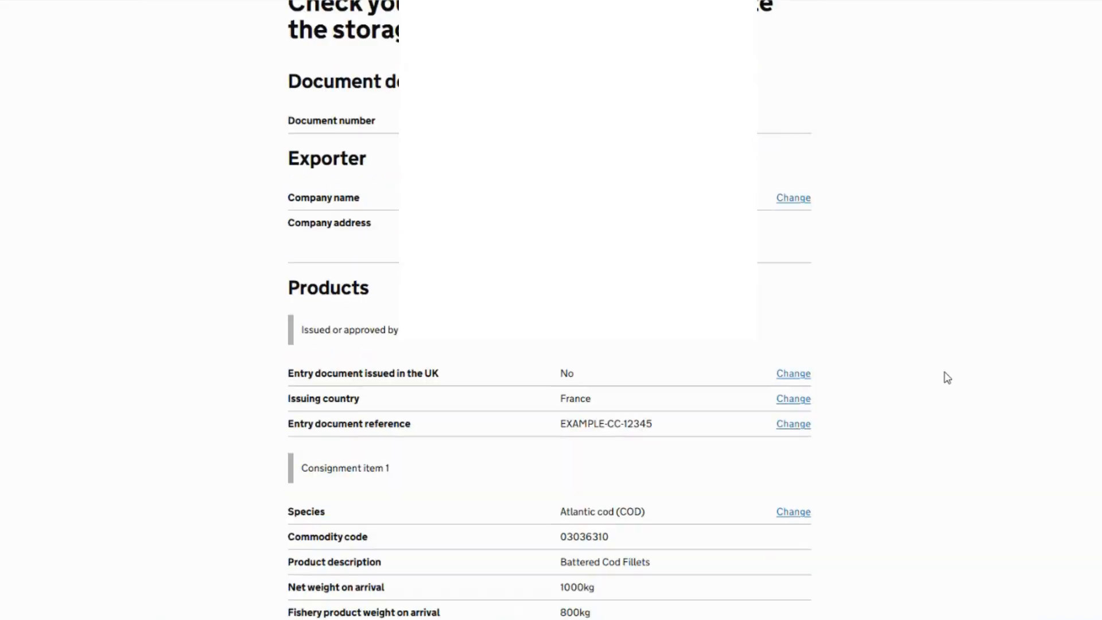
pyautogui.scroll(-9, 947, 377)
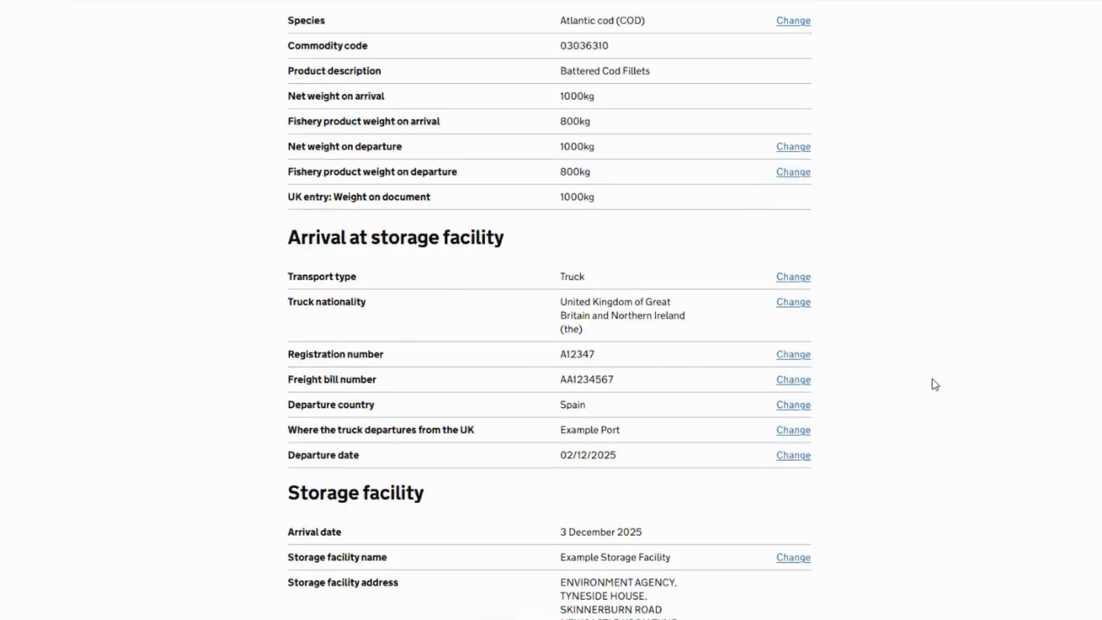
pyautogui.scroll(-6, 935, 385)
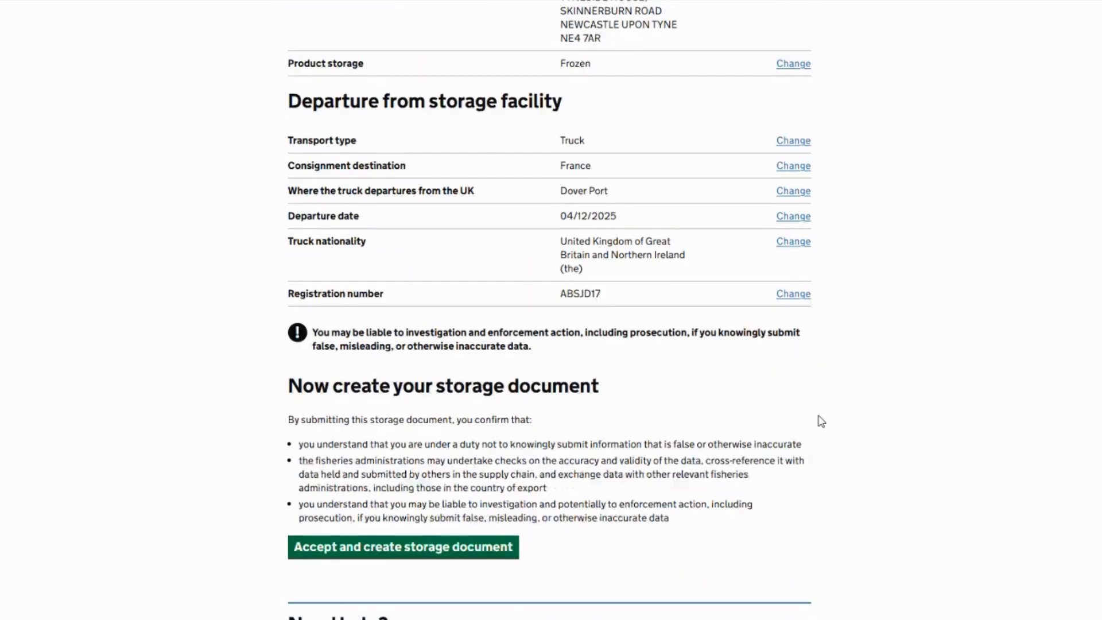
pyautogui.click(423, 552)
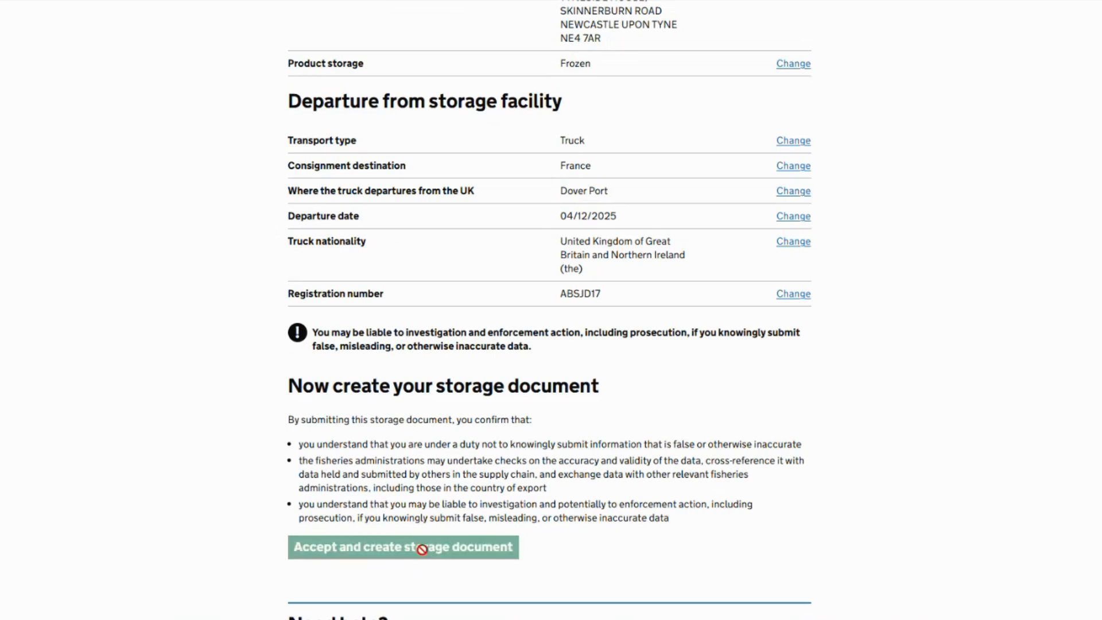